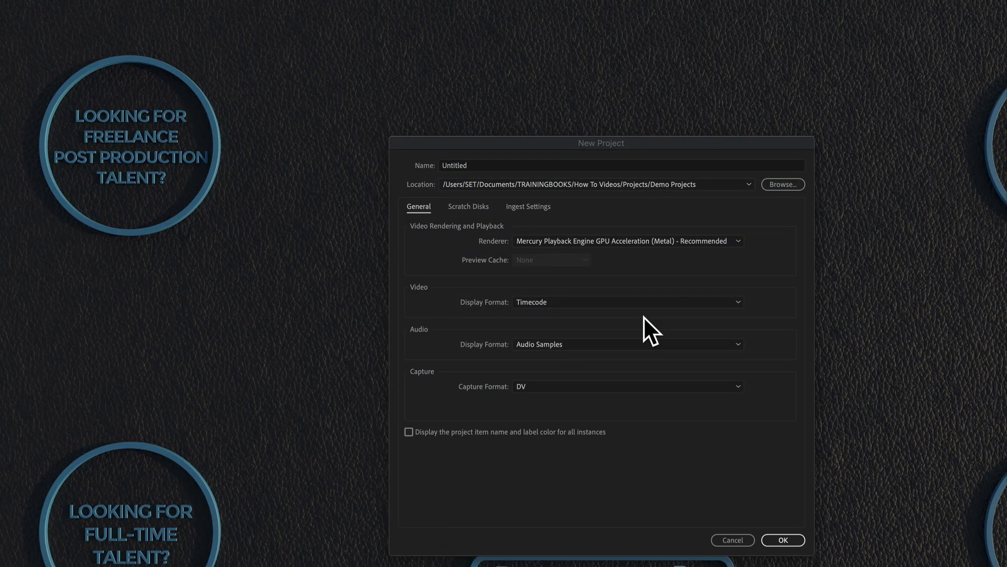
# Name the new project 'Montage' and create it
pyautogui.click(499, 164)
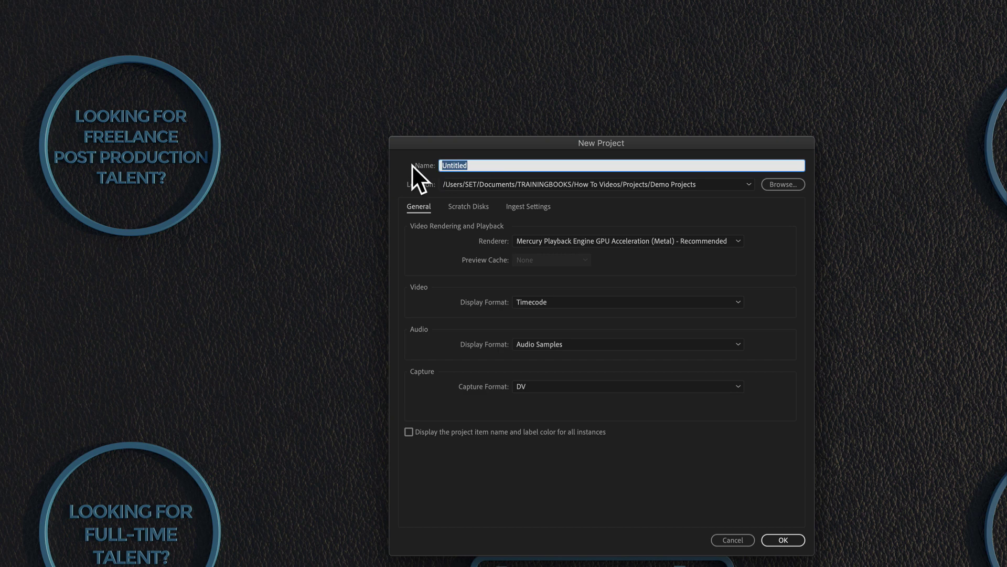
pyautogui.write('Montage')
pyautogui.click(783, 540)
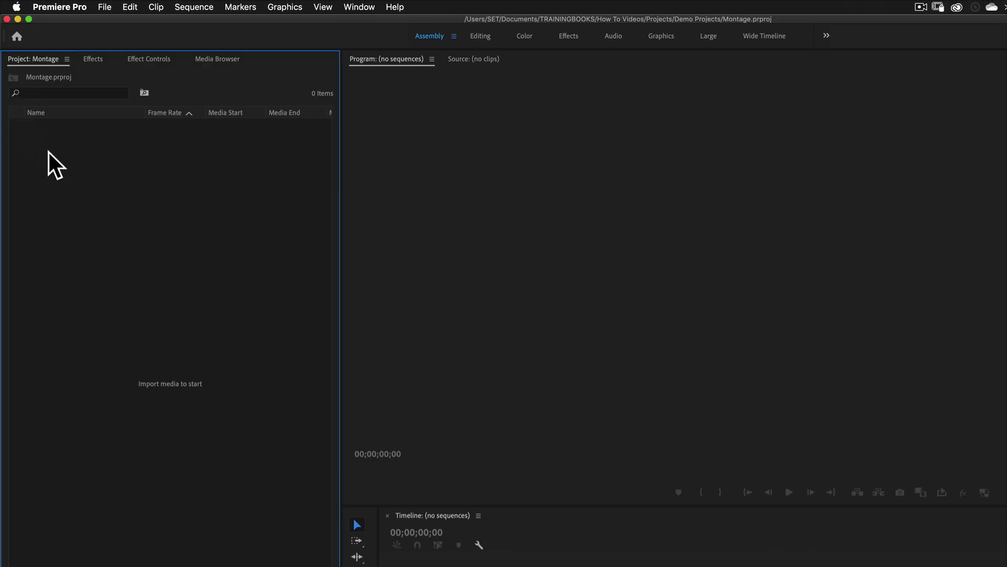
# Import production ID_1.mp4 through production ID_8.mp4 from the Portrait folder
pyautogui.doubleClick(110, 169)
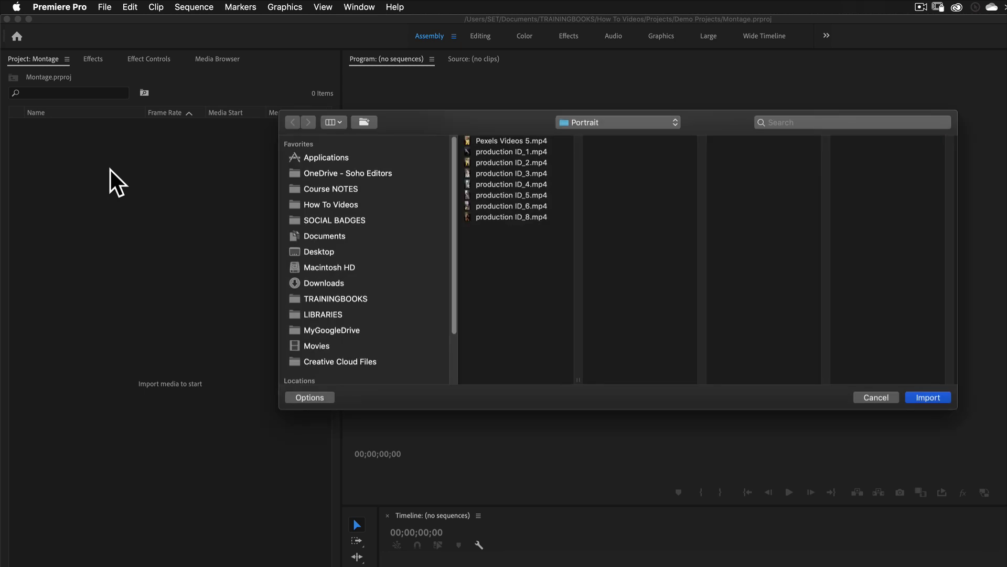
pyautogui.click(509, 152)
pyautogui.keyDown('shift'); pyautogui.click(531, 217); pyautogui.keyUp('shift')
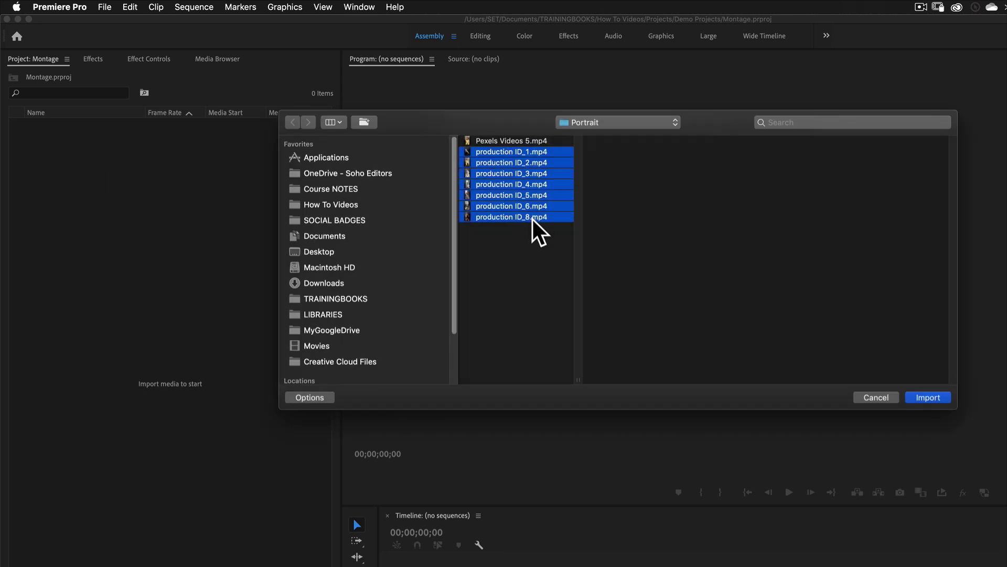
pyautogui.click(934, 398)
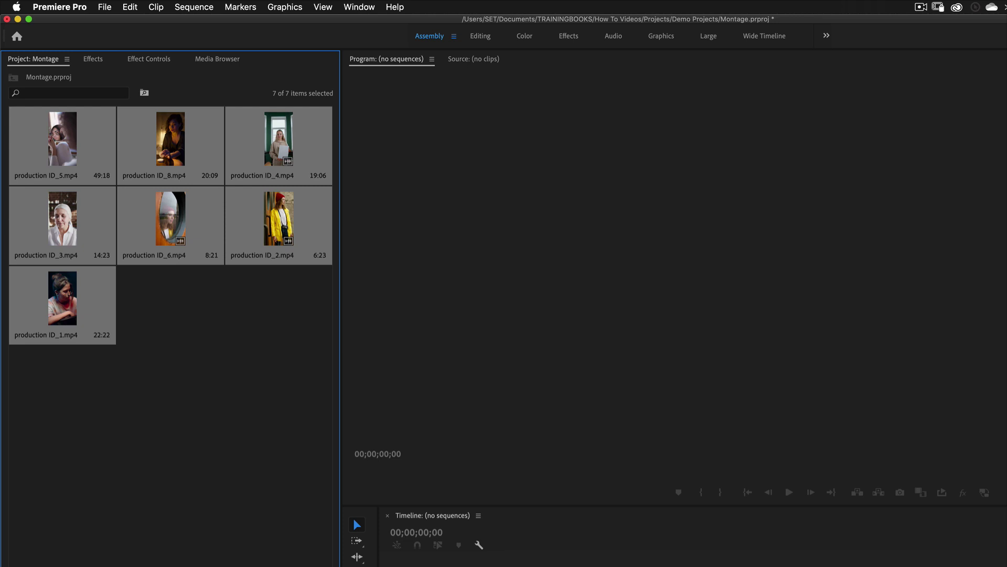
# Create a new sequence in Custom editing mode named Montage, 1920x1080 at 25 fps
pyautogui.click(315, 565)
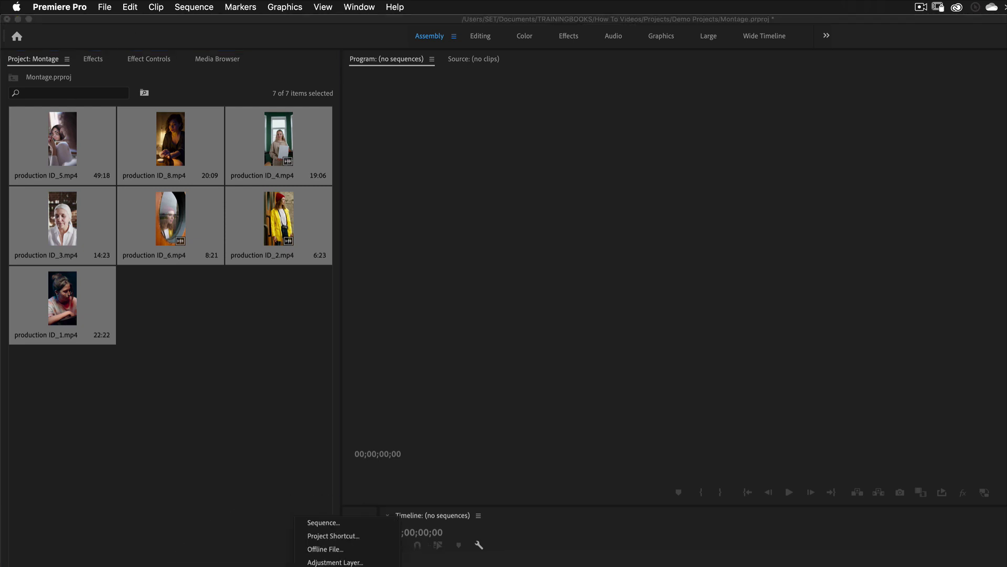
pyautogui.click(324, 523)
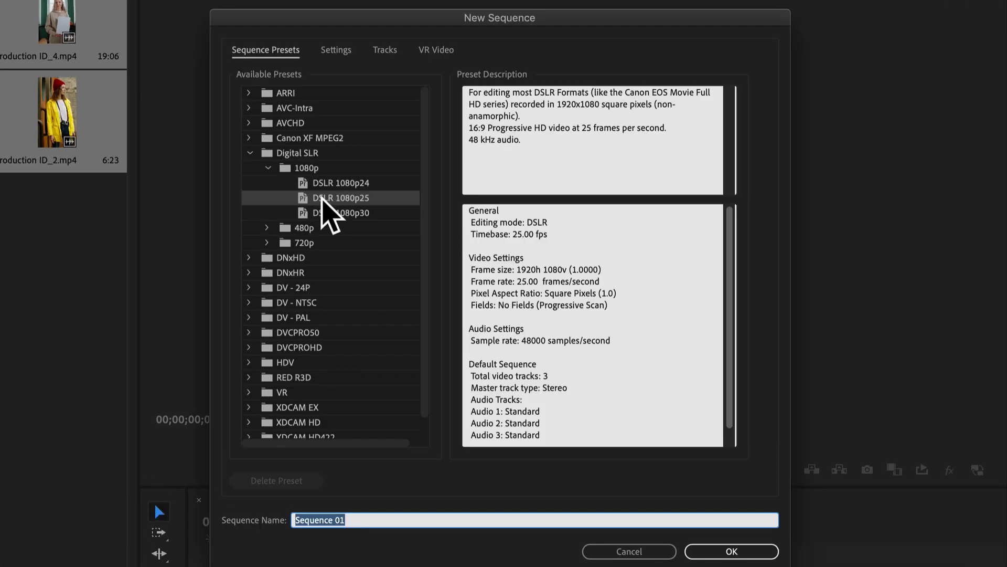
pyautogui.click(340, 51)
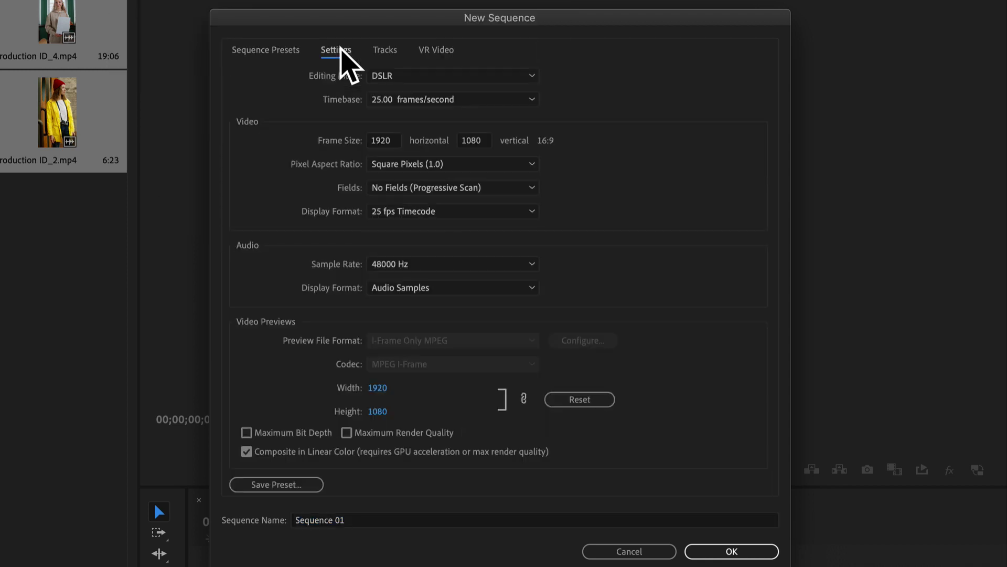
pyautogui.click(422, 79)
pyautogui.scroll(5, 535, 108)
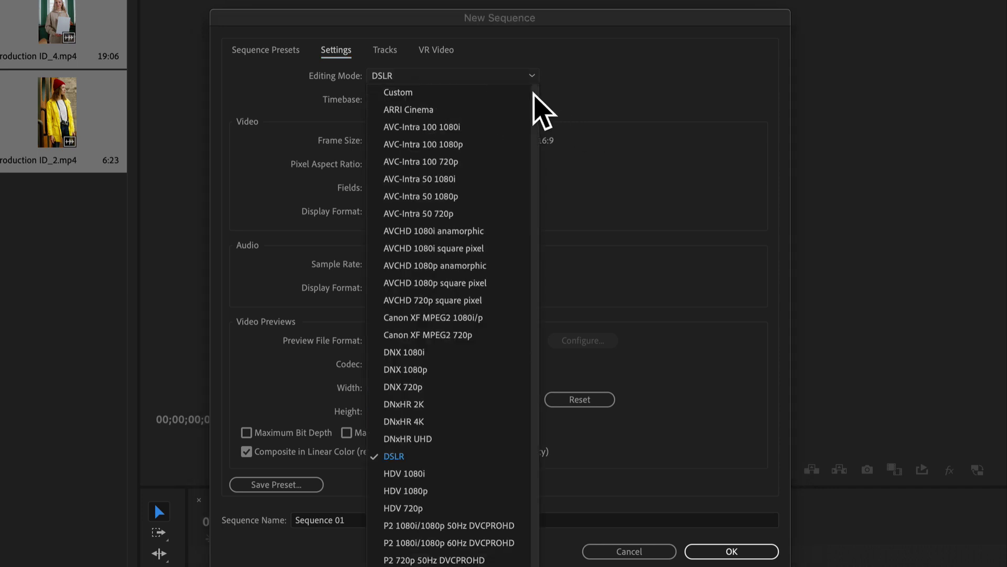
pyautogui.click(471, 91)
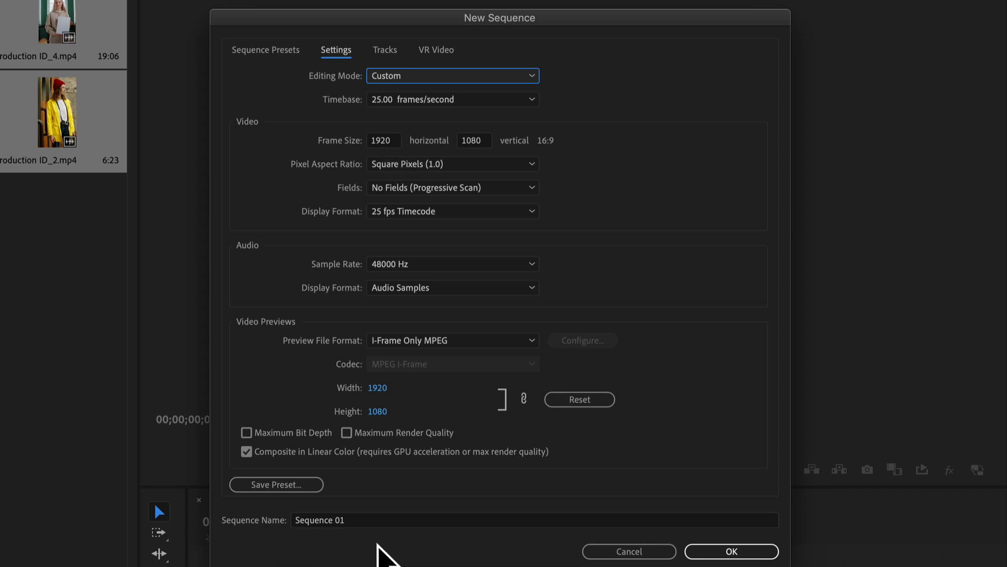
pyautogui.click(382, 520)
pyautogui.write('Montage')
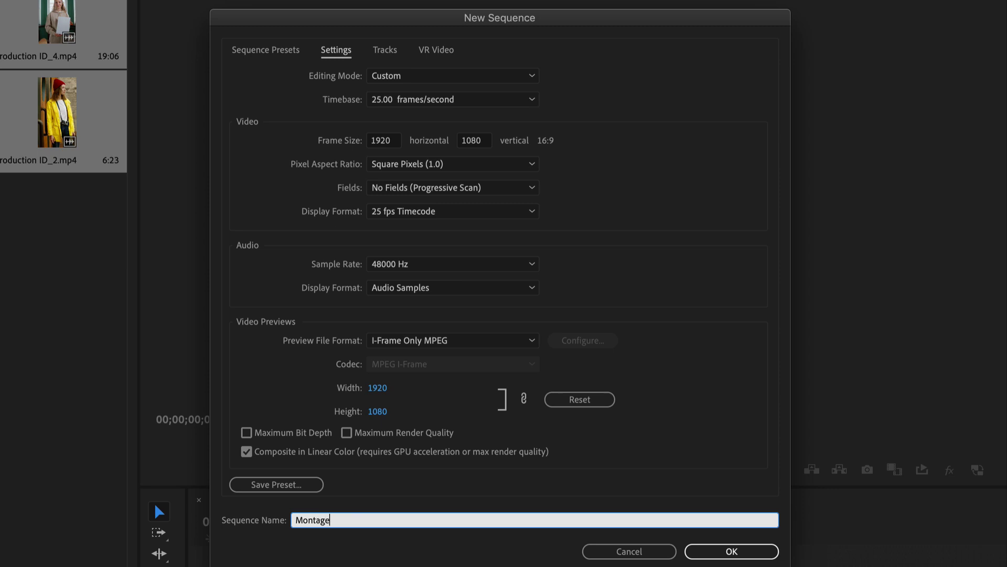
pyautogui.click(732, 551)
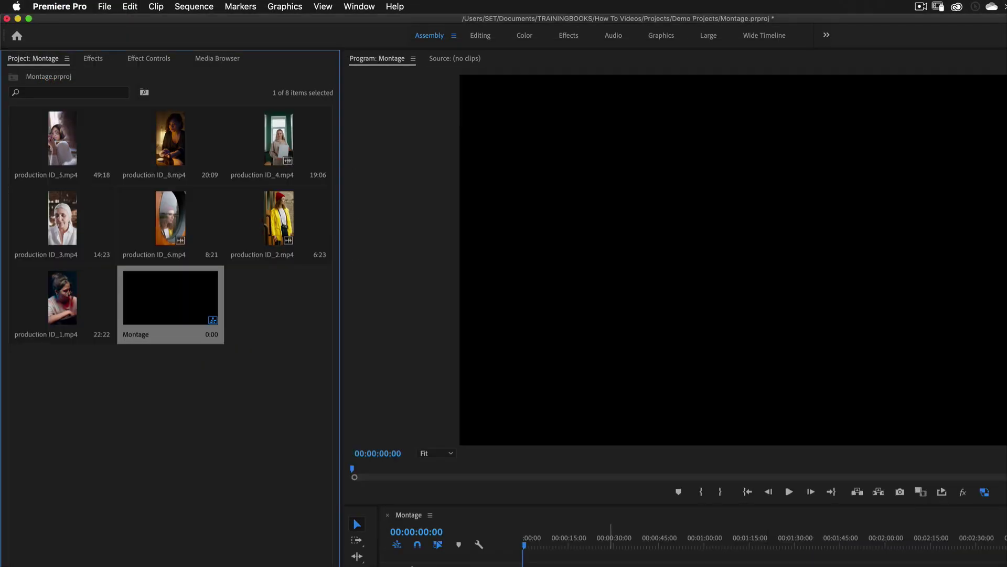
# Switch the Project panel to List View and insert production ID_8.mp4 into the sequence
pyautogui.moveTo(181, 336)
pyautogui.press('super+Page_Up')
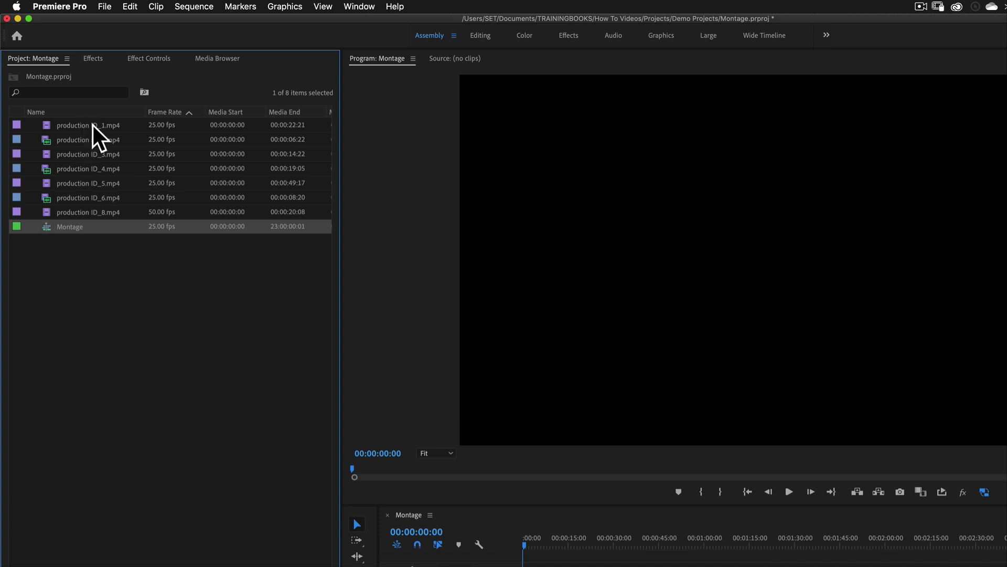
pyautogui.click(96, 213)
pyautogui.press(',')
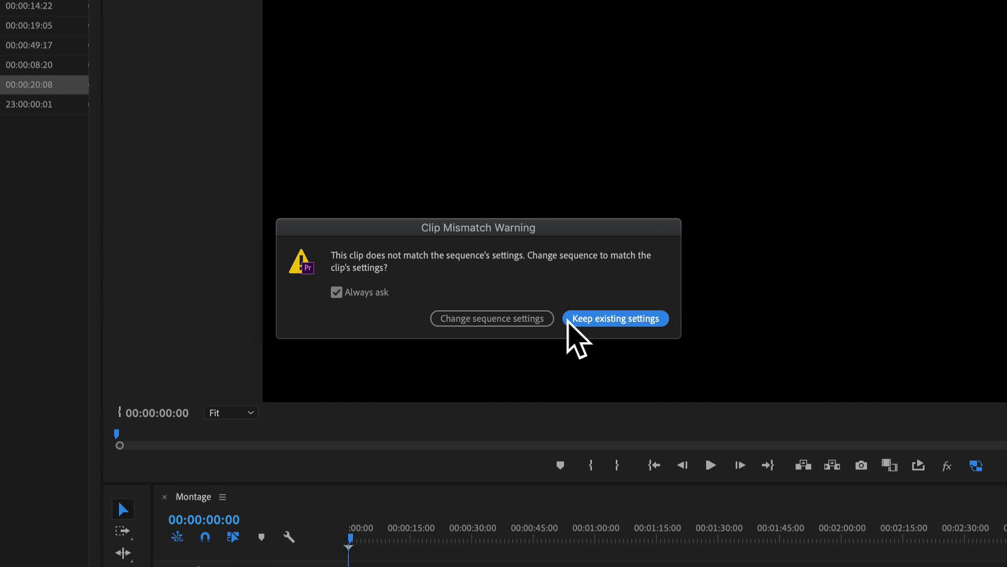
# Keep existing sequence settings, stack production ID_6 through ID_1 on successive tracks, and enlarge the timeline
pyautogui.click(627, 318)
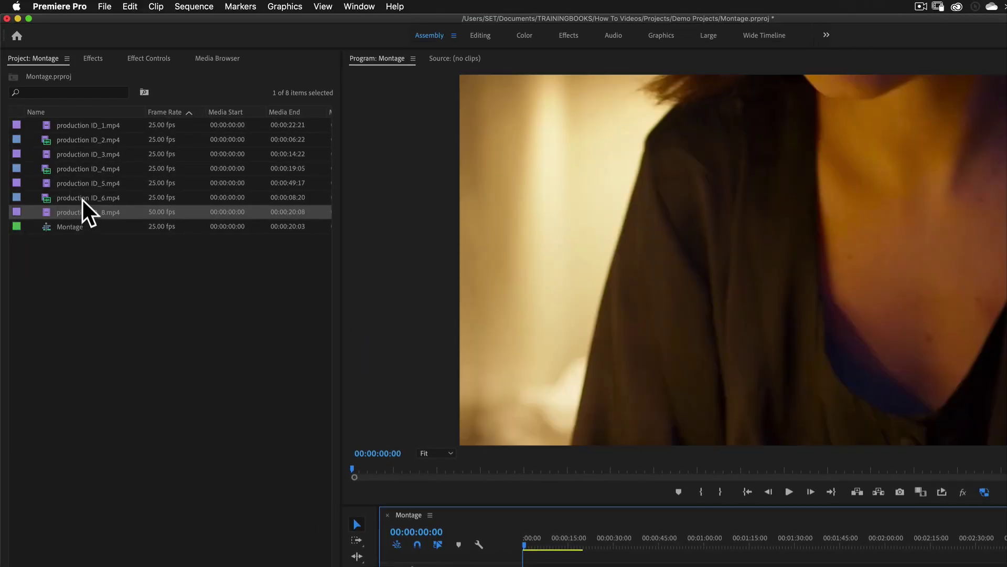
pyautogui.moveTo(83, 198); pyautogui.dragTo(546, 566)
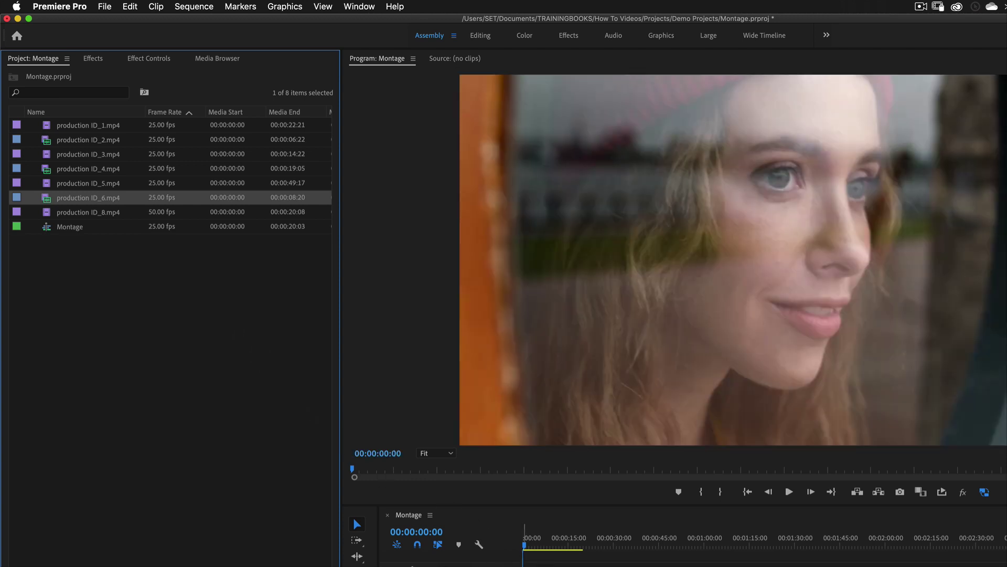
pyautogui.moveTo(106, 183); pyautogui.dragTo(415, 367)
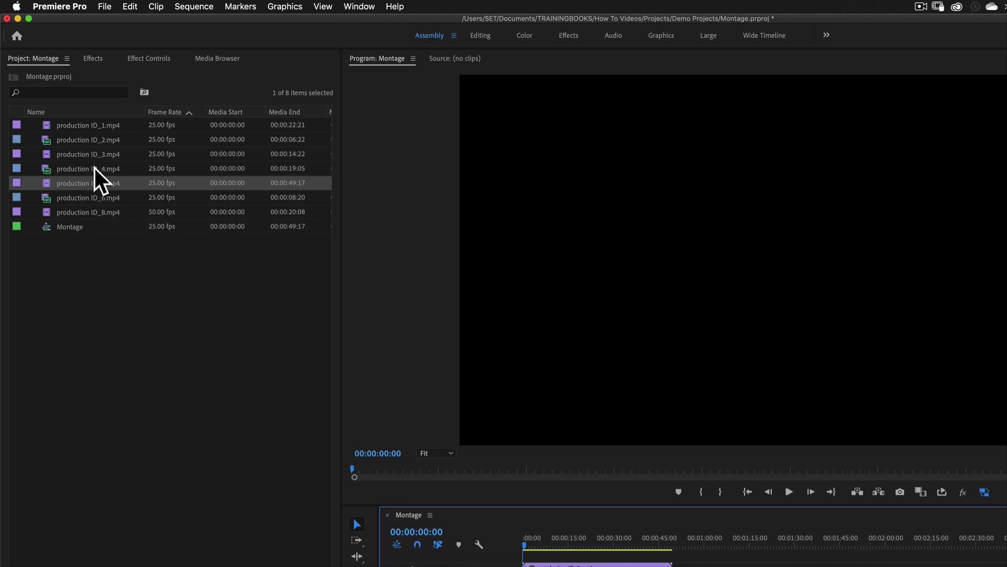
pyautogui.moveTo(94, 168); pyautogui.dragTo(521, 555)
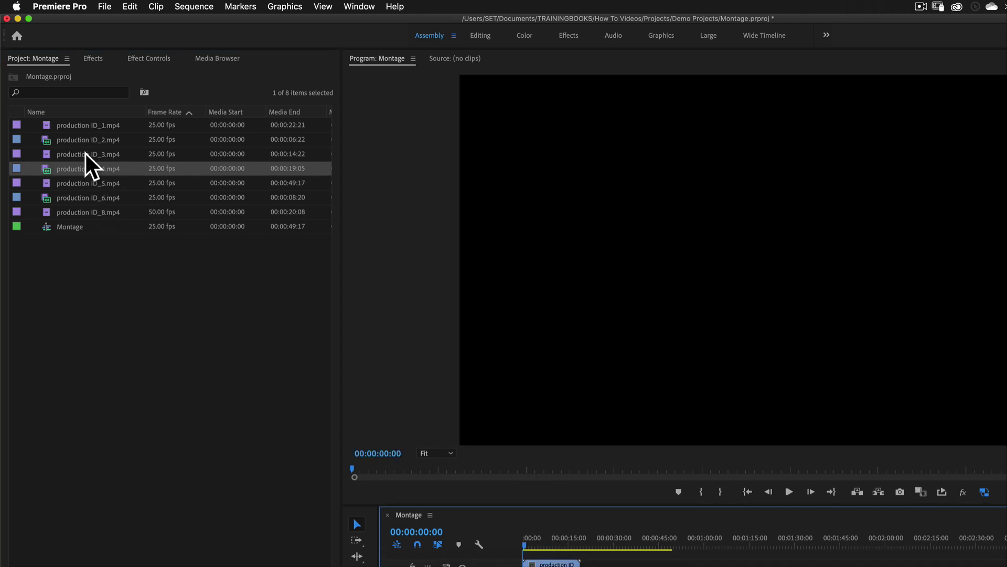
pyautogui.moveTo(85, 154); pyautogui.dragTo(525, 552)
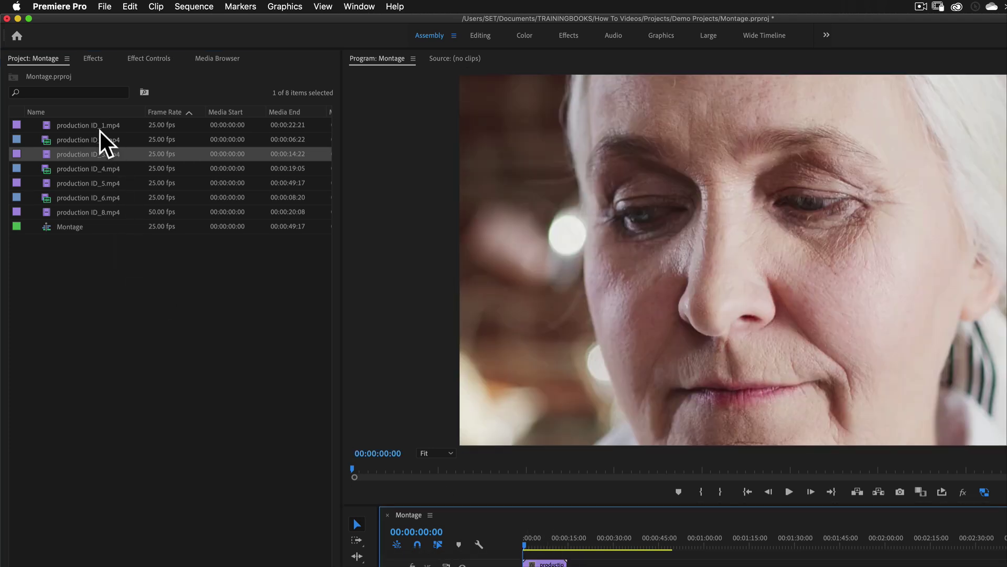
pyautogui.moveTo(105, 144); pyautogui.dragTo(525, 554)
pyautogui.click(74, 126)
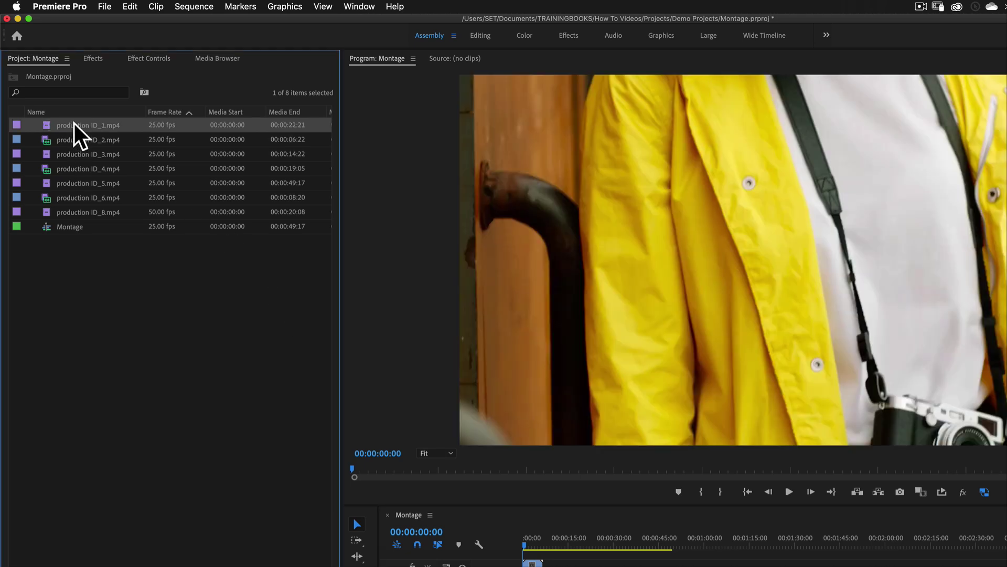
pyautogui.moveTo(74, 126); pyautogui.dragTo(540, 550)
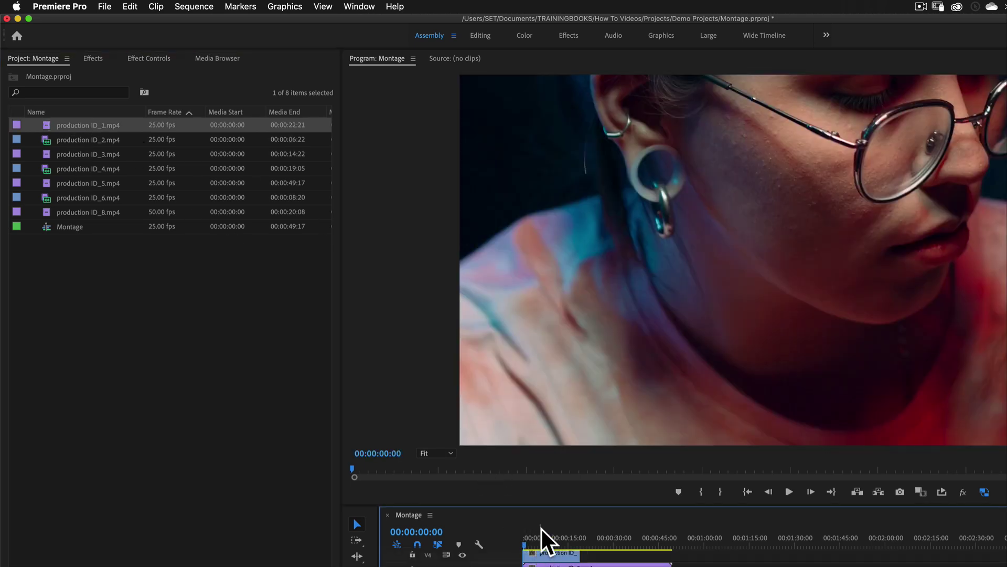
pyautogui.moveTo(542, 504); pyautogui.dragTo(526, 318)
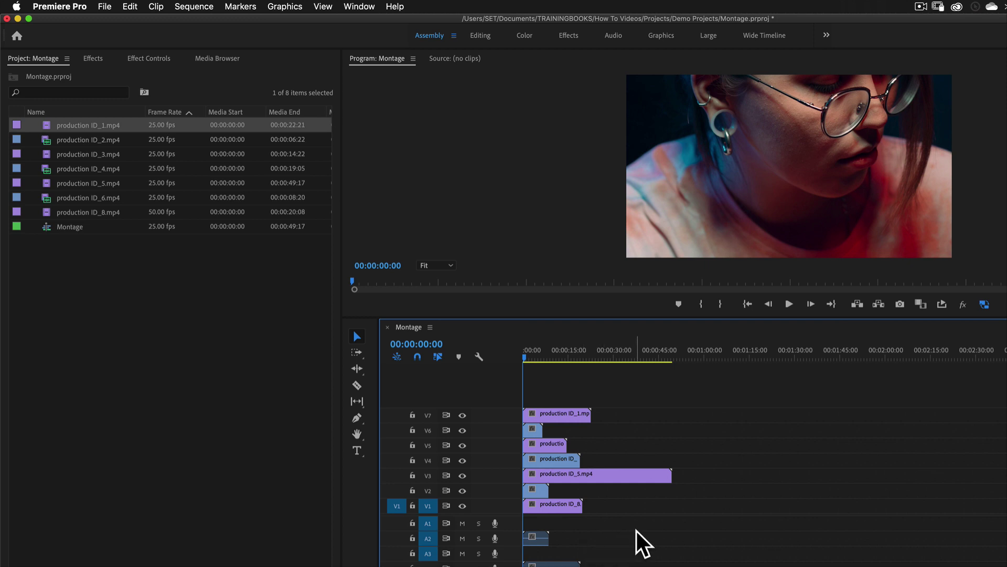
# Delete the leftover audio clips, then remove all empty audio tracks with Delete Tracks
pyautogui.moveTo(563, 518); pyautogui.dragTo(412, 566)
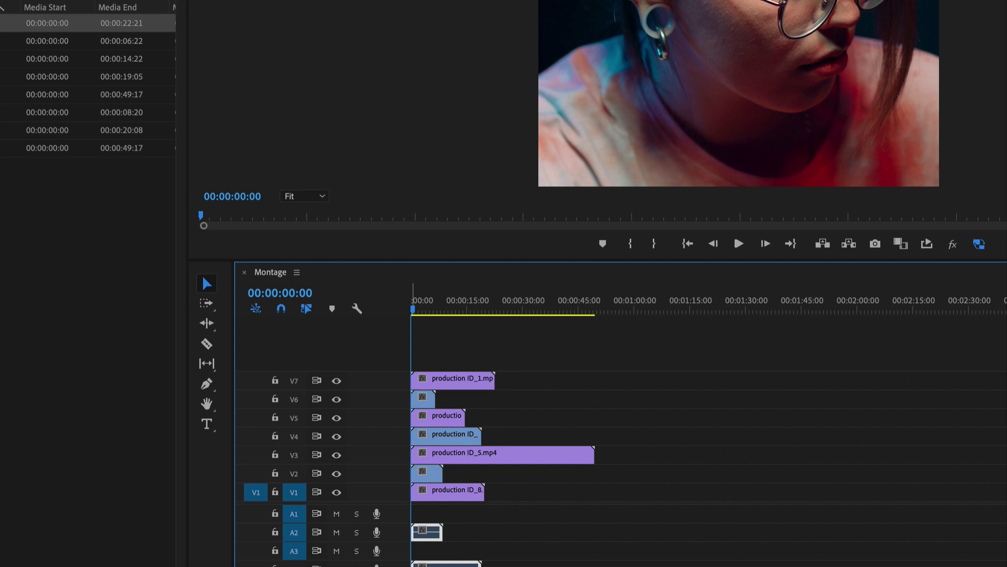
pyautogui.press('Delete')
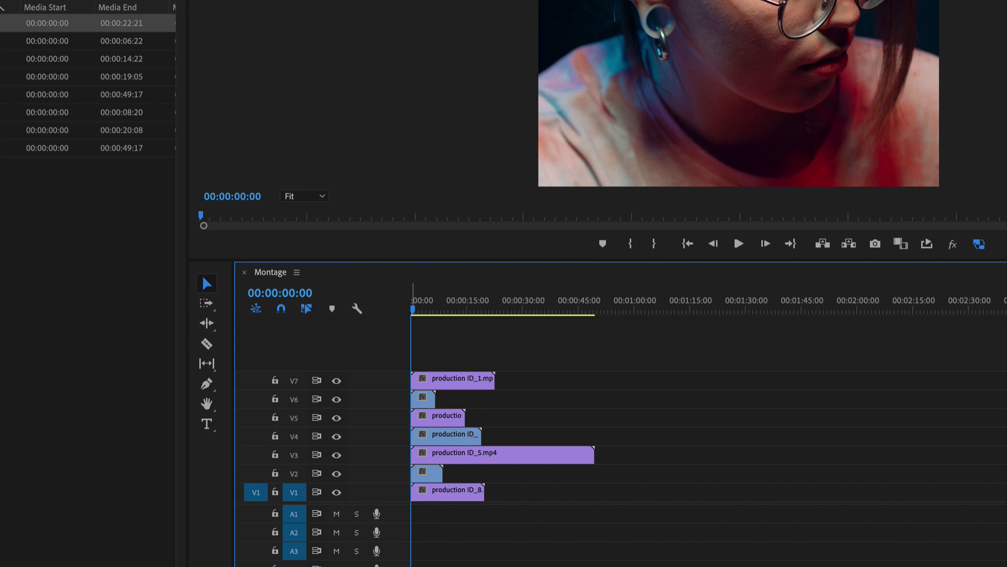
pyautogui.rightClick(400, 513)
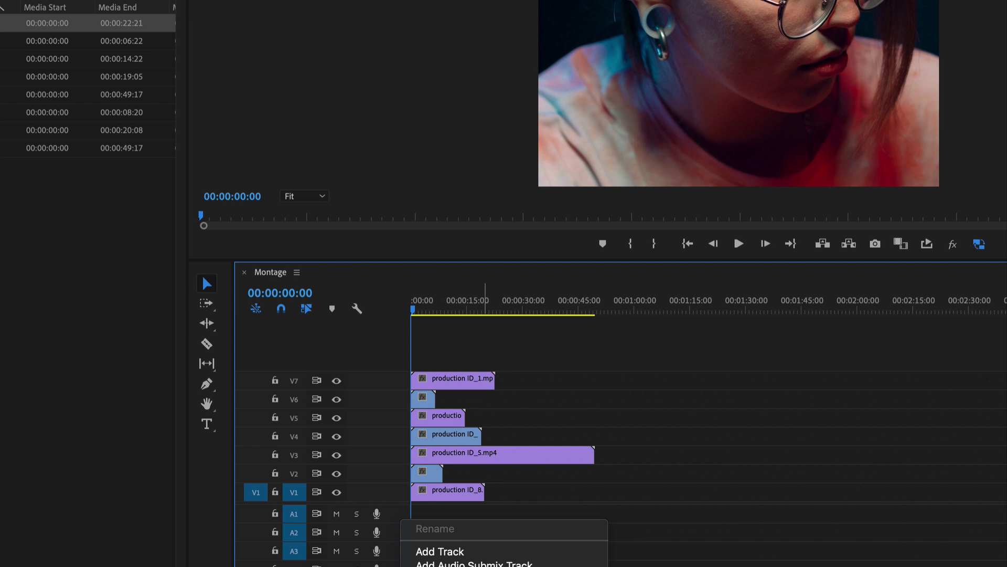
pyautogui.click(451, 566)
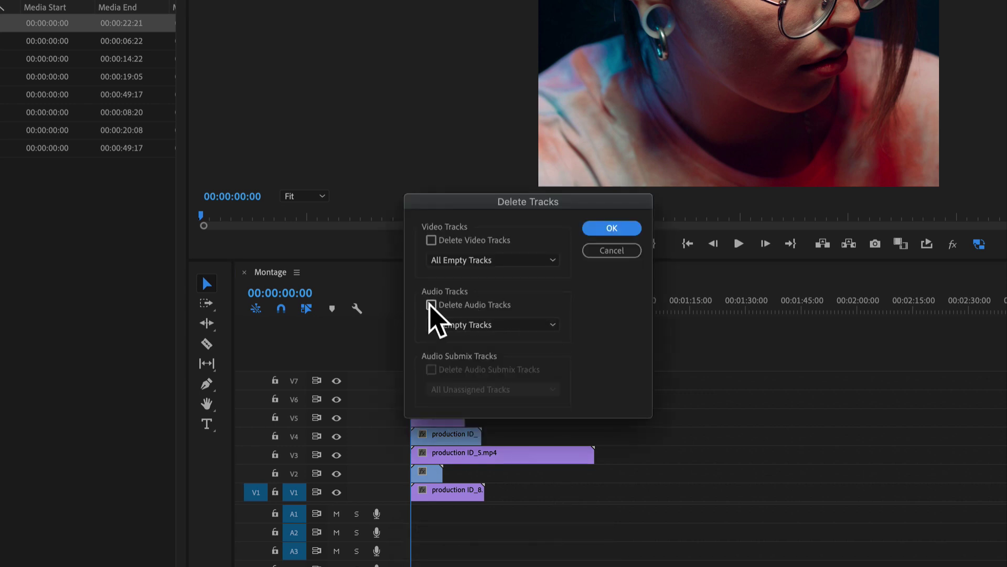
pyautogui.click(431, 304)
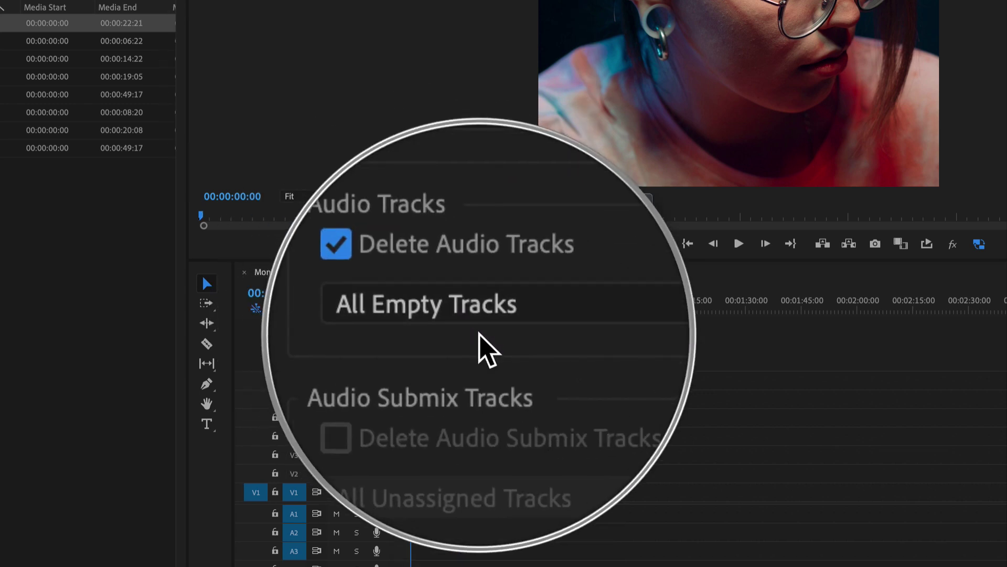
pyautogui.click(613, 229)
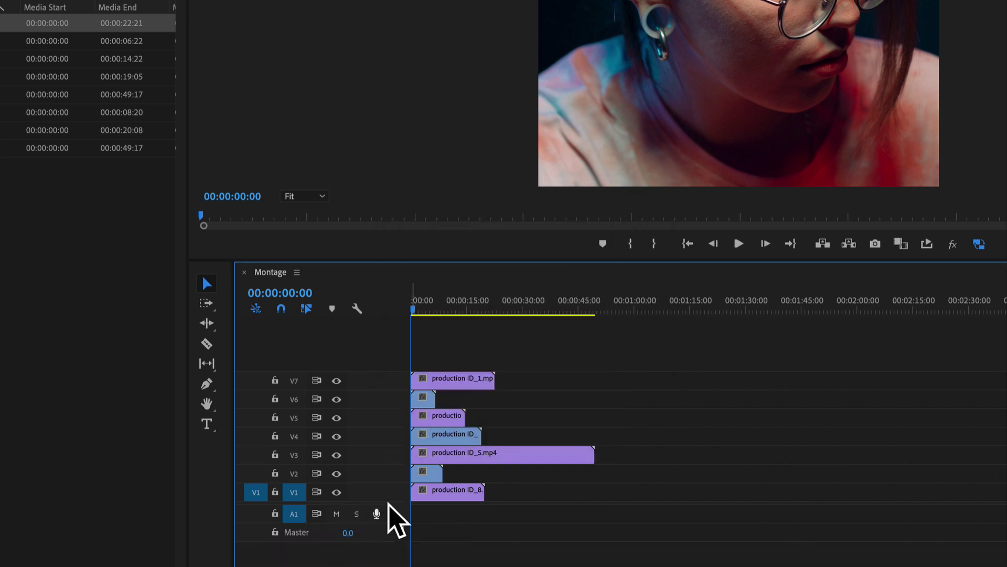
# Cut all seven clips at the 00:00:06:00 playhead position
pyautogui.click(421, 309)
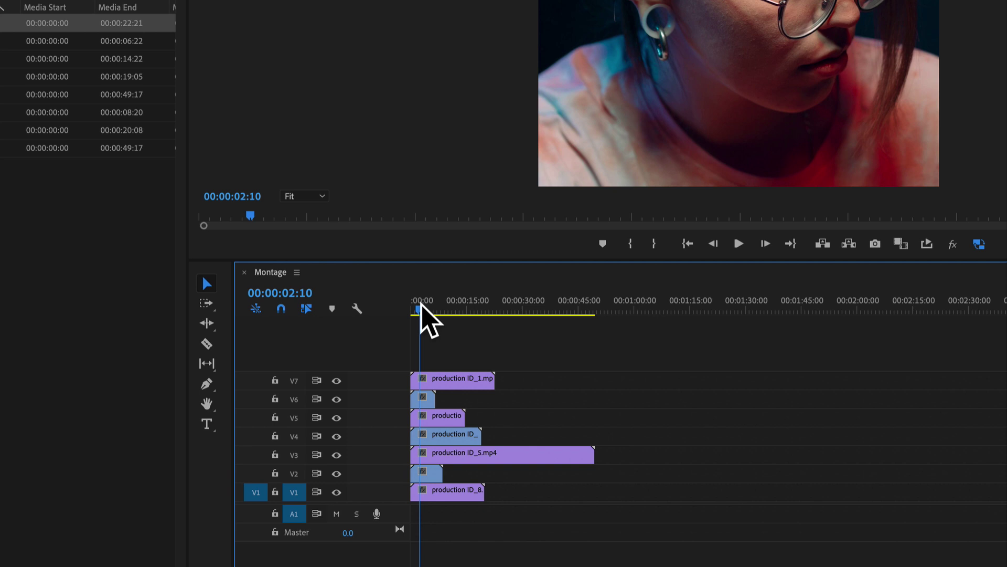
pyautogui.moveTo(420, 308); pyautogui.dragTo(433, 310)
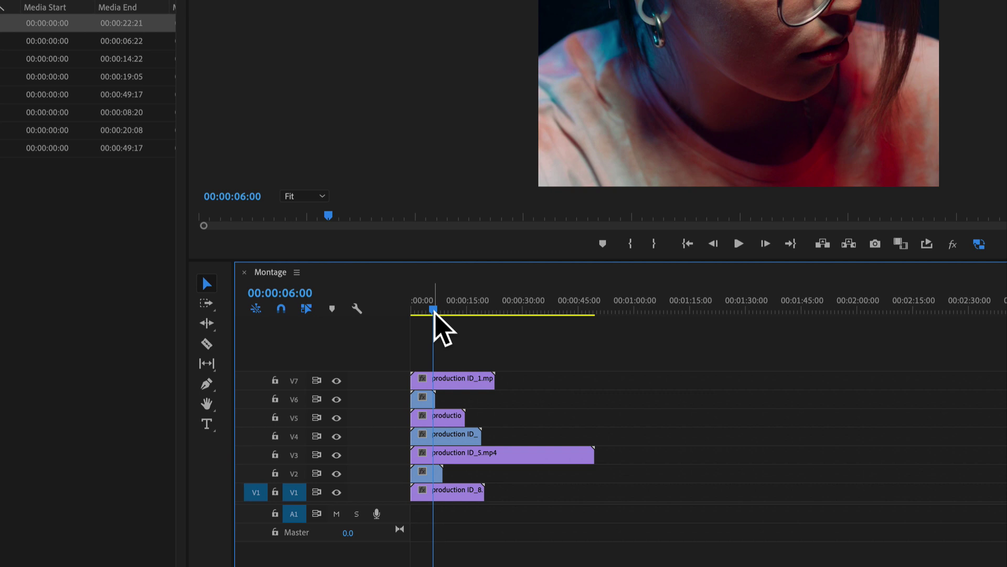
pyautogui.press('w')
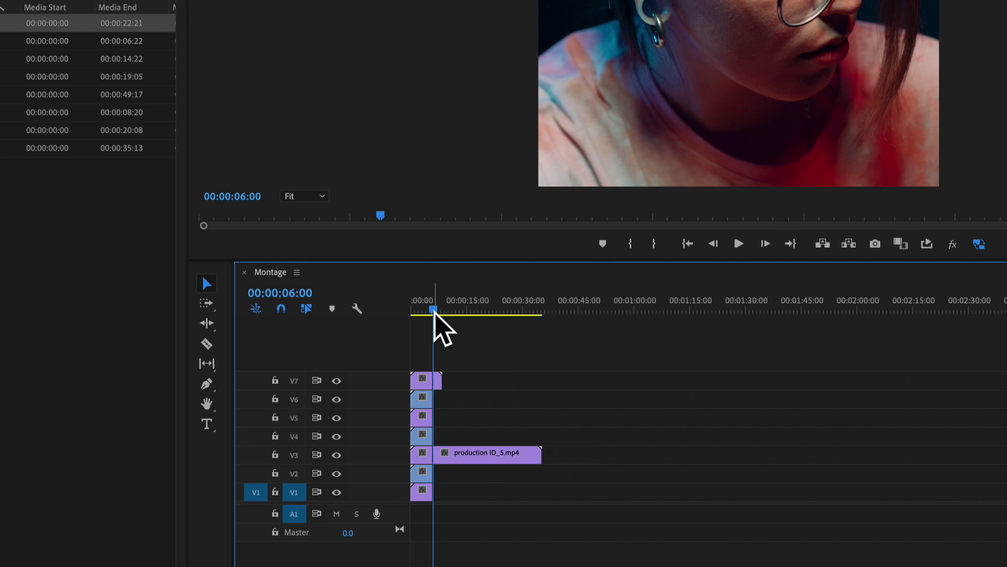
# Delete every clip piece after six seconds, zoom the timeline to fit, and enlarge the preview
pyautogui.moveTo(519, 333); pyautogui.dragTo(435, 513)
pyautogui.press('Delete')
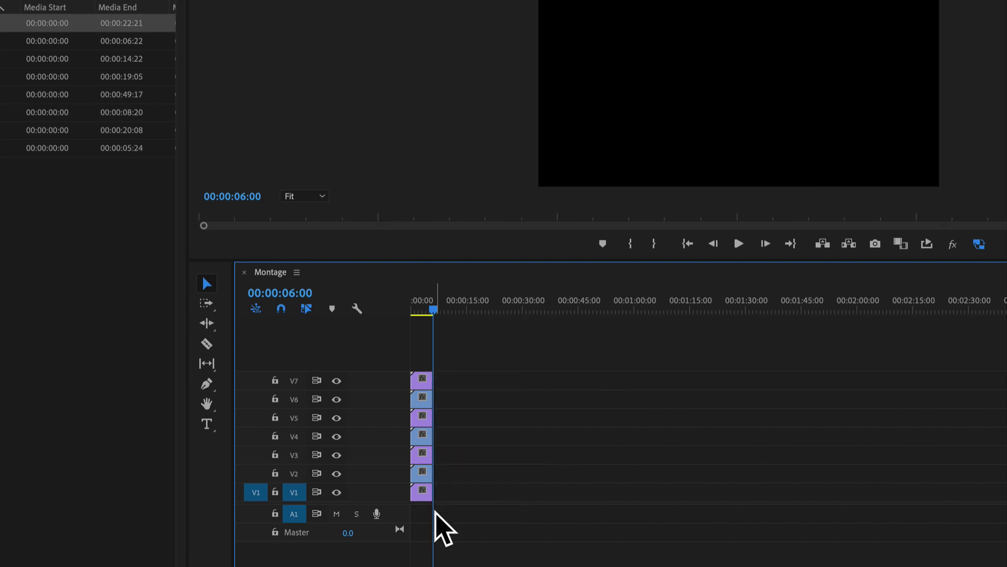
pyautogui.press('\\')
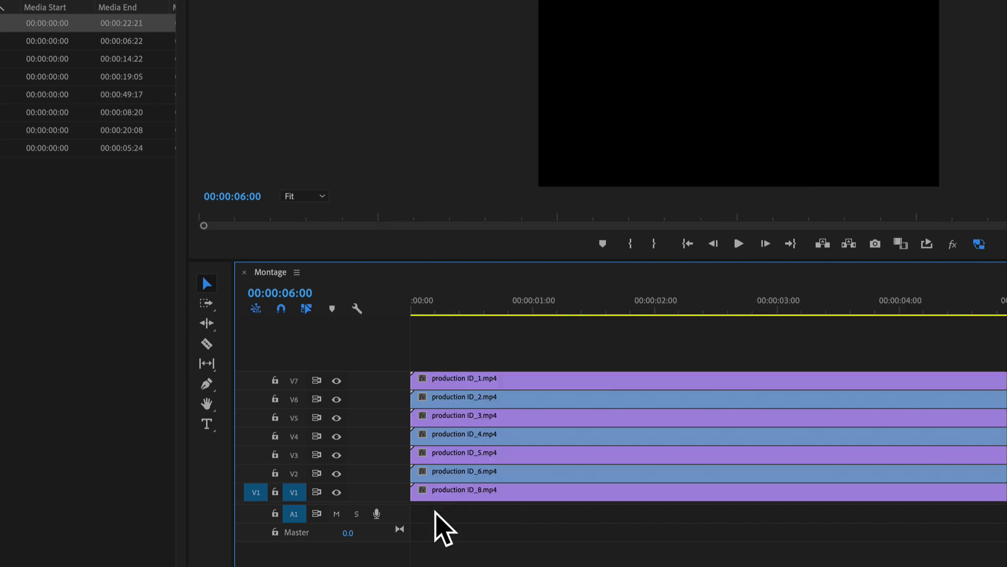
pyautogui.moveTo(483, 260); pyautogui.dragTo(482, 349)
pyautogui.moveTo(499, 388); pyautogui.dragTo(453, 410)
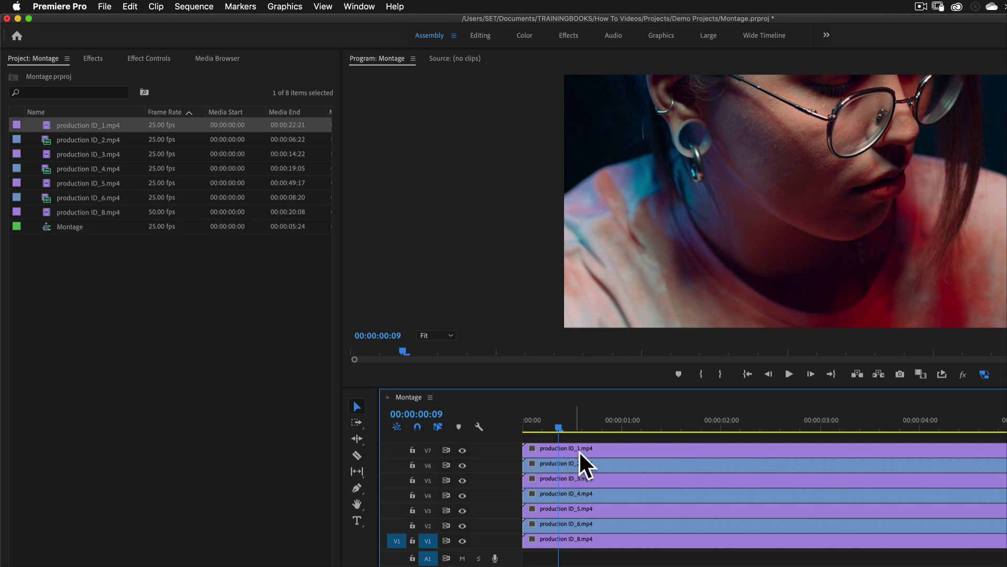
# Set the V7 production ID_1.mp4 clip's Motion Scale to 12 (after first trying 10) and select Motion
pyautogui.click(591, 446)
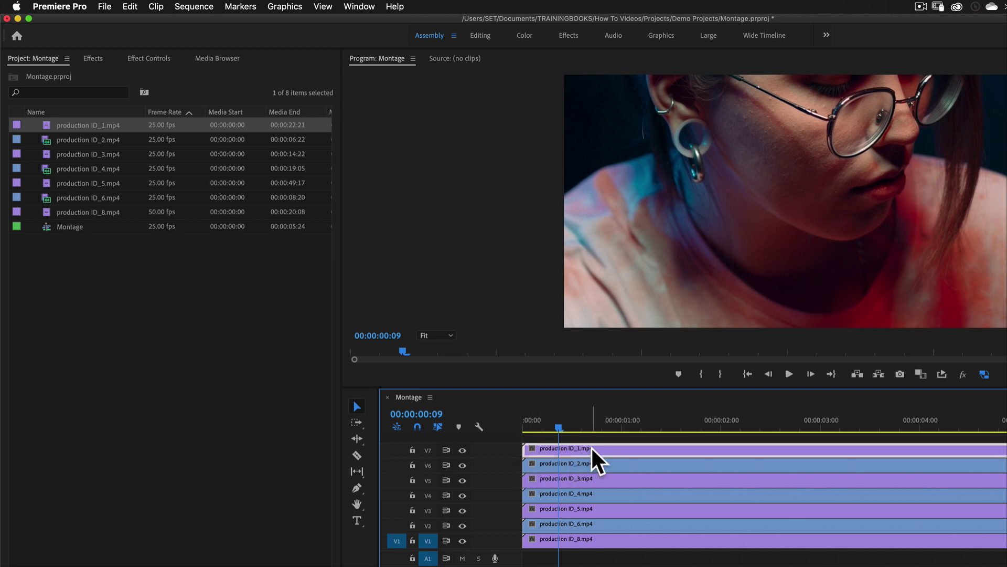
pyautogui.click(146, 58)
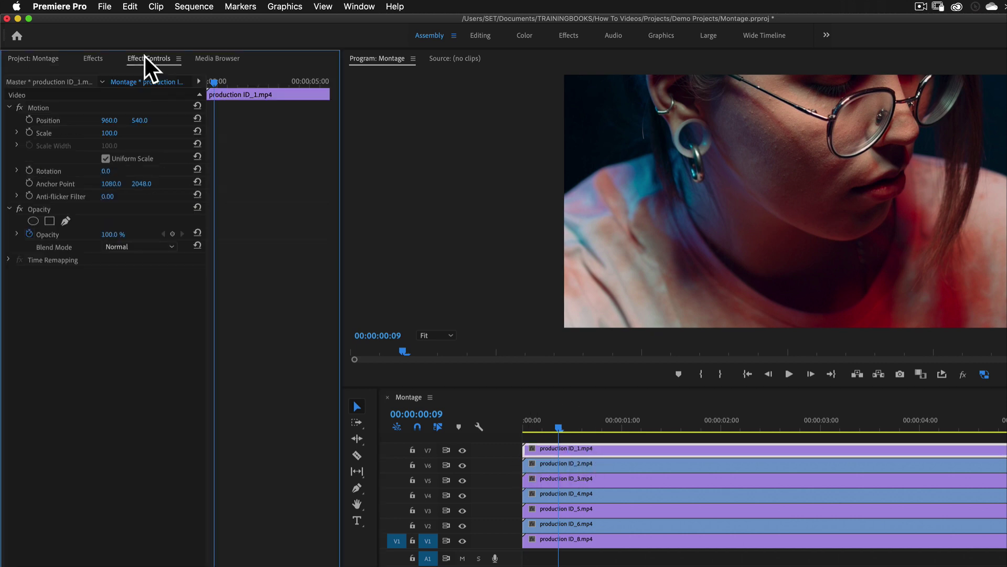
pyautogui.click(111, 134)
pyautogui.write('10')
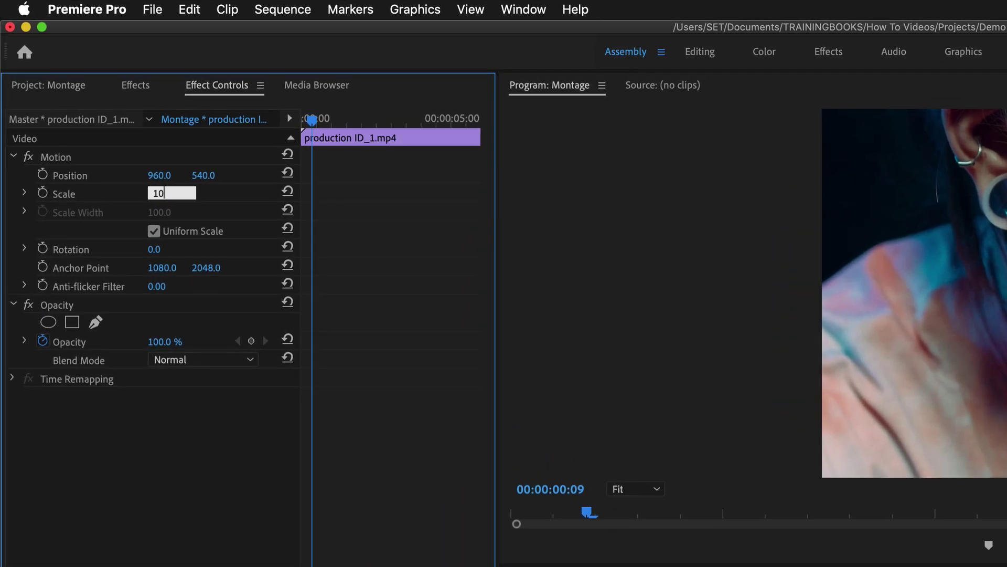
pyautogui.press('Return')
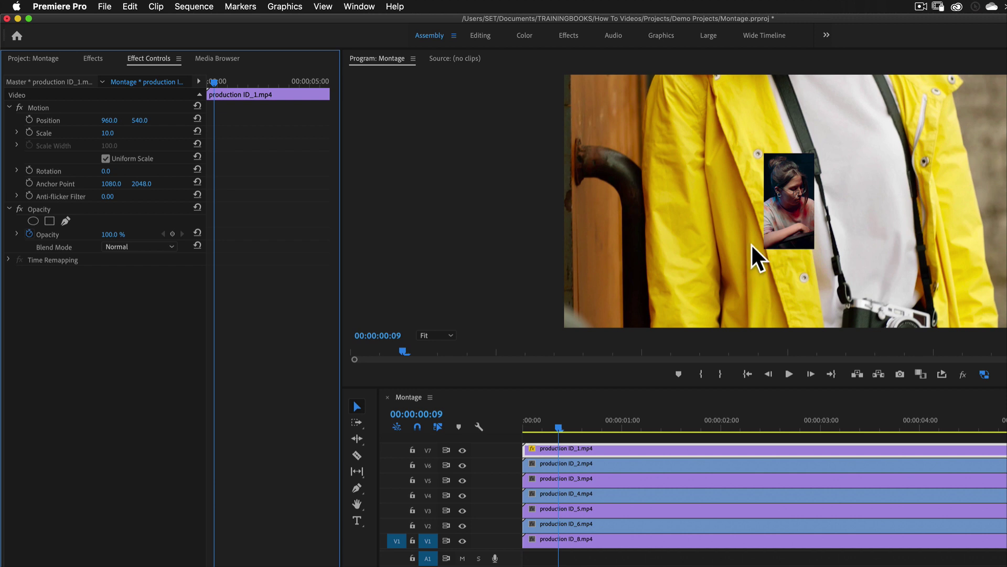
pyautogui.click(108, 134)
pyautogui.write('12')
pyautogui.press('Return')
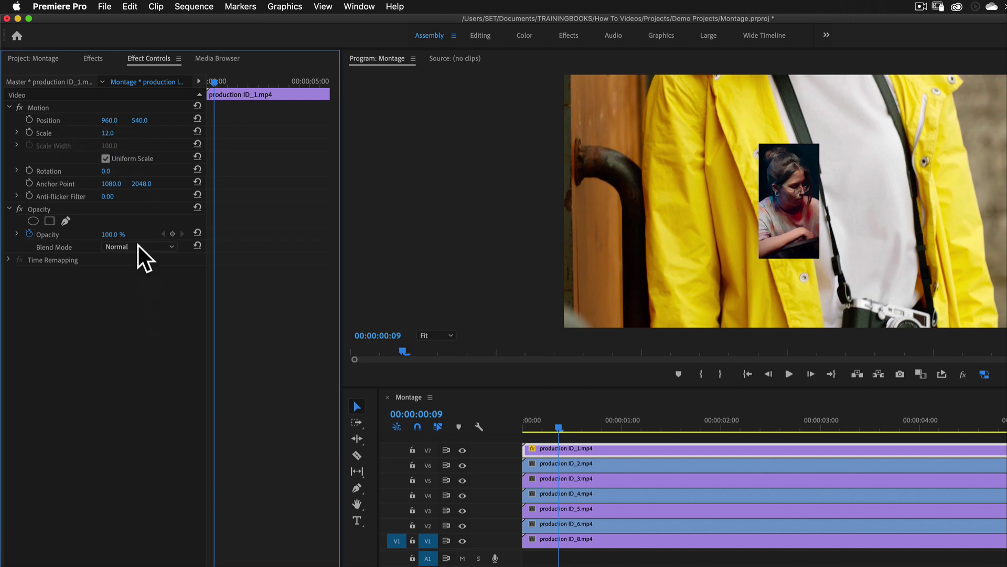
pyautogui.click(39, 108)
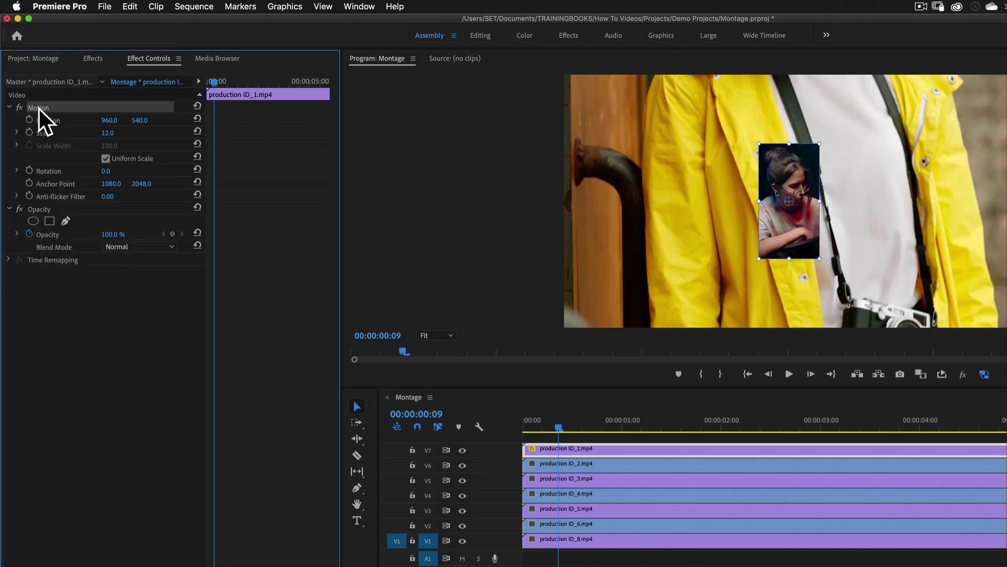
# Copy the Motion effect and paste it onto the V1–V6 clips via the Edit menu
pyautogui.click(129, 6)
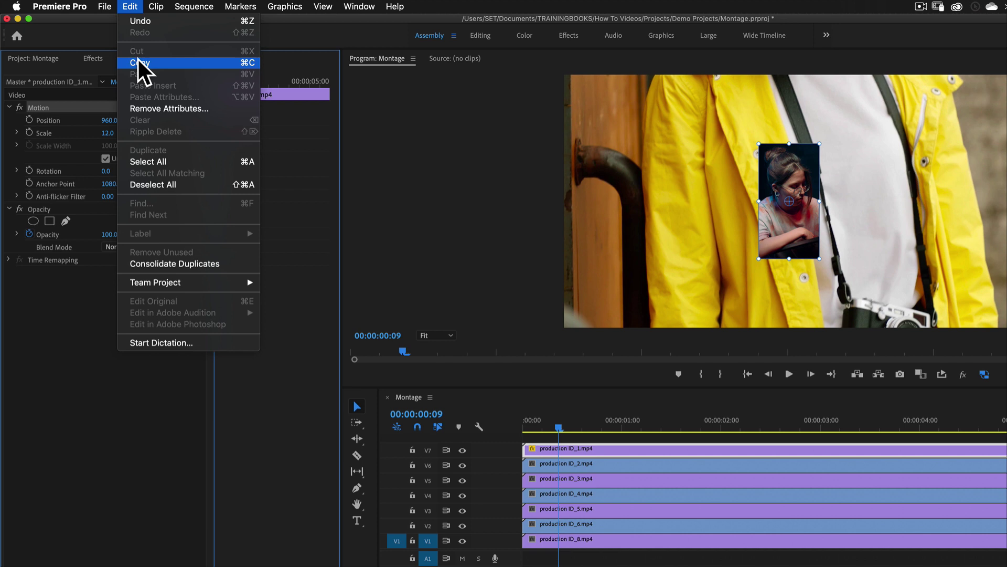
pyautogui.click(139, 63)
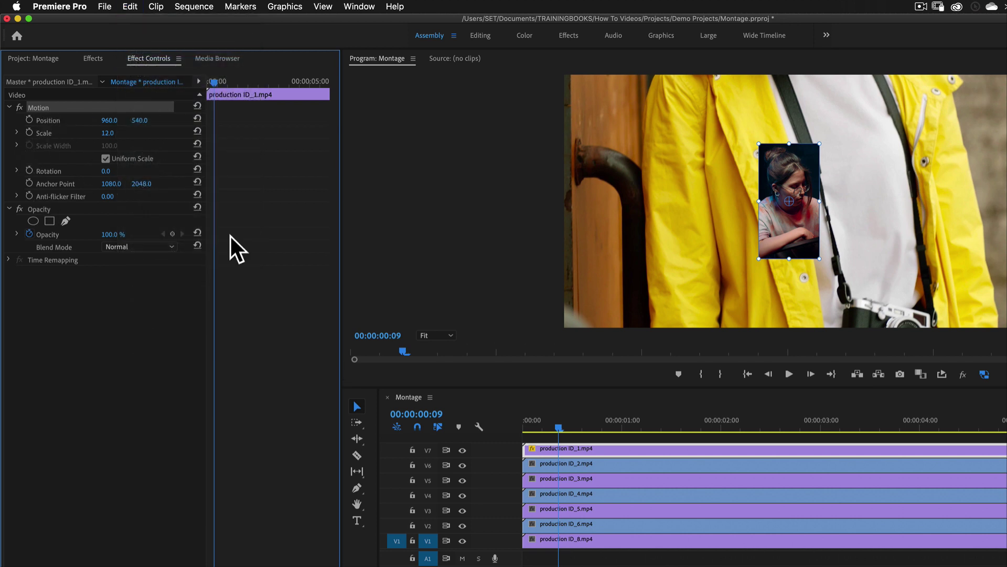
pyautogui.moveTo(702, 564); pyautogui.dragTo(545, 473)
pyautogui.click(128, 6)
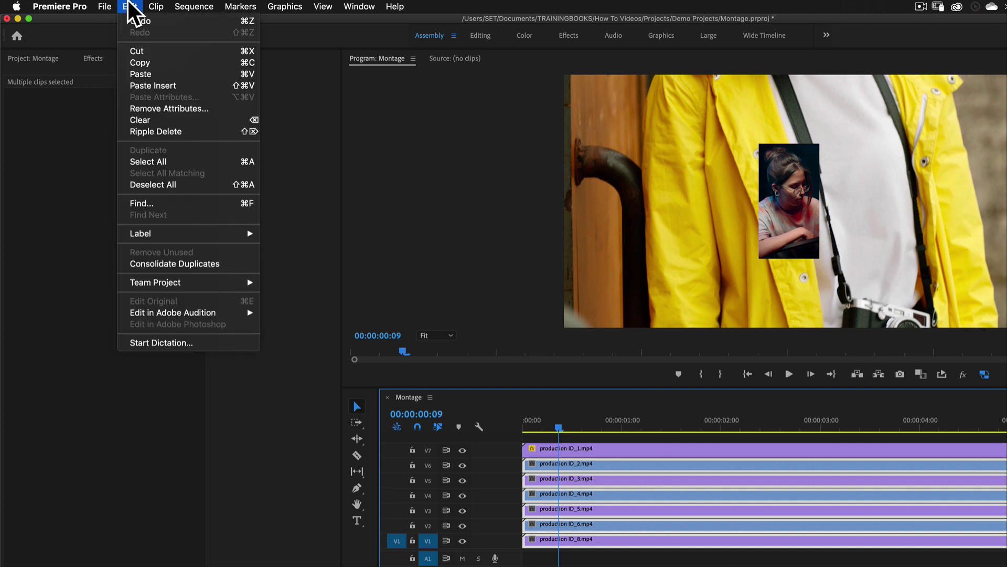
pyautogui.click(174, 75)
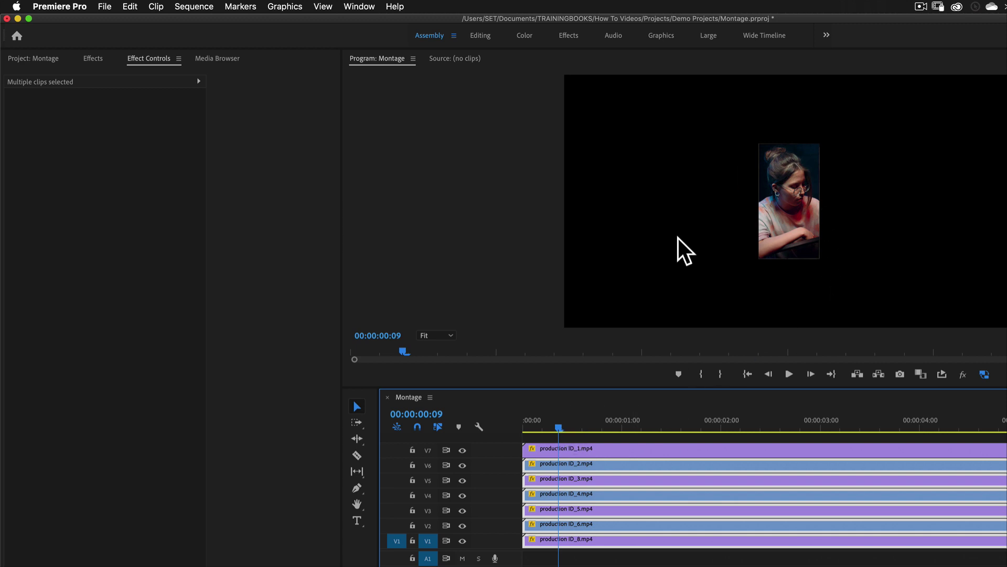
# Enlarge the Program Monitor and play the sequence briefly to preview the insets over black
pyautogui.moveTo(568, 420); pyautogui.dragTo(554, 423)
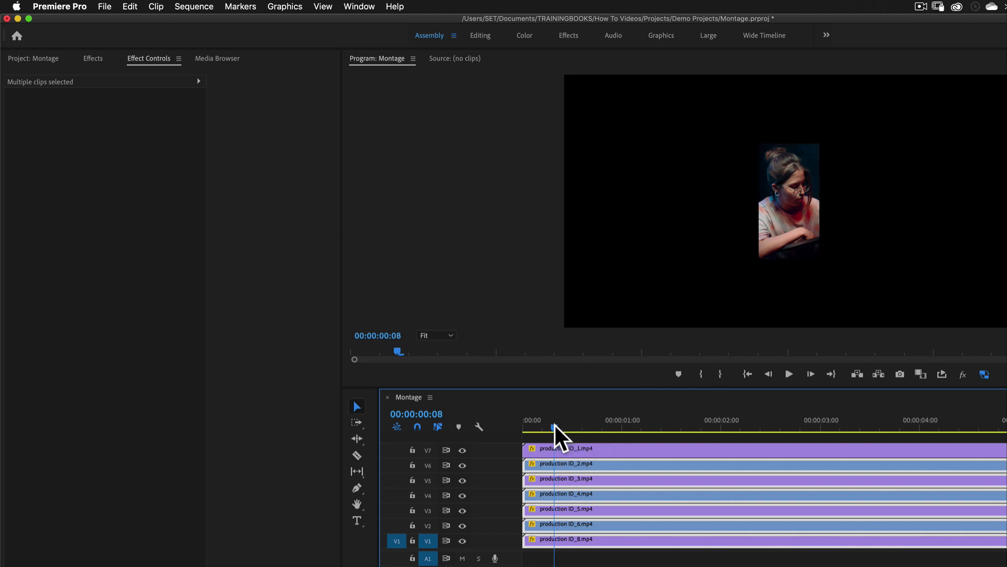
pyautogui.moveTo(641, 389); pyautogui.dragTo(640, 433)
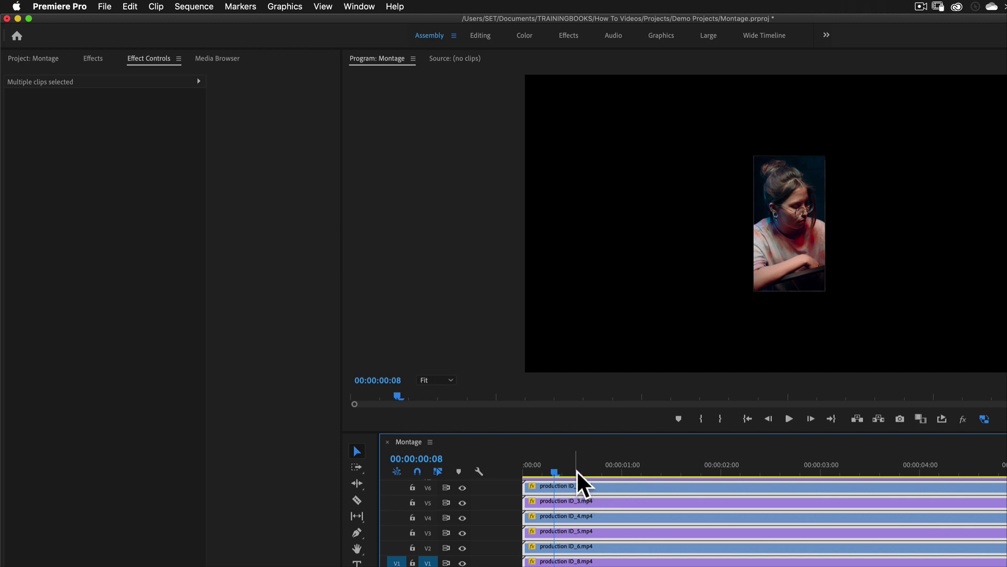
pyautogui.press('space')
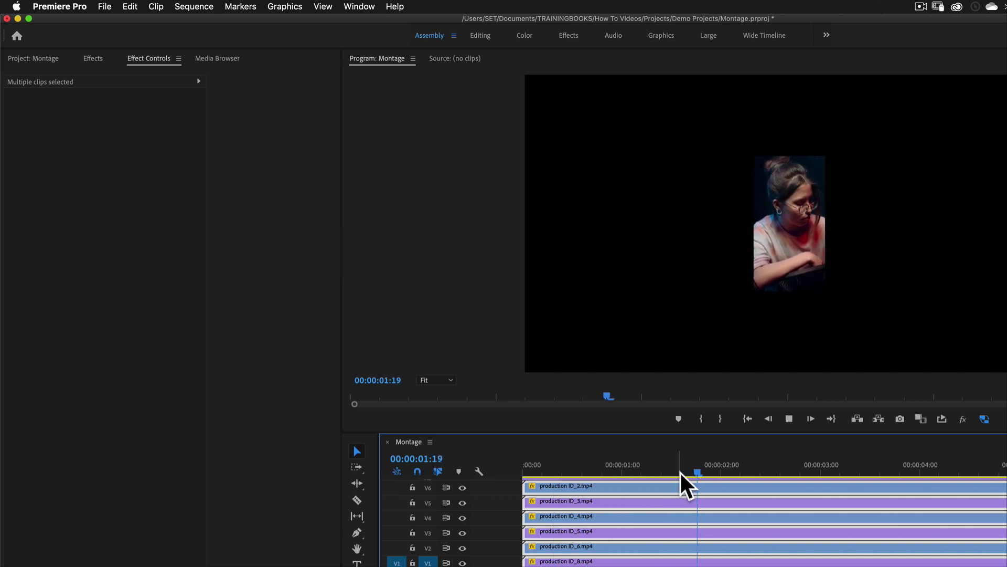
pyautogui.moveTo(705, 475); pyautogui.dragTo(873, 485)
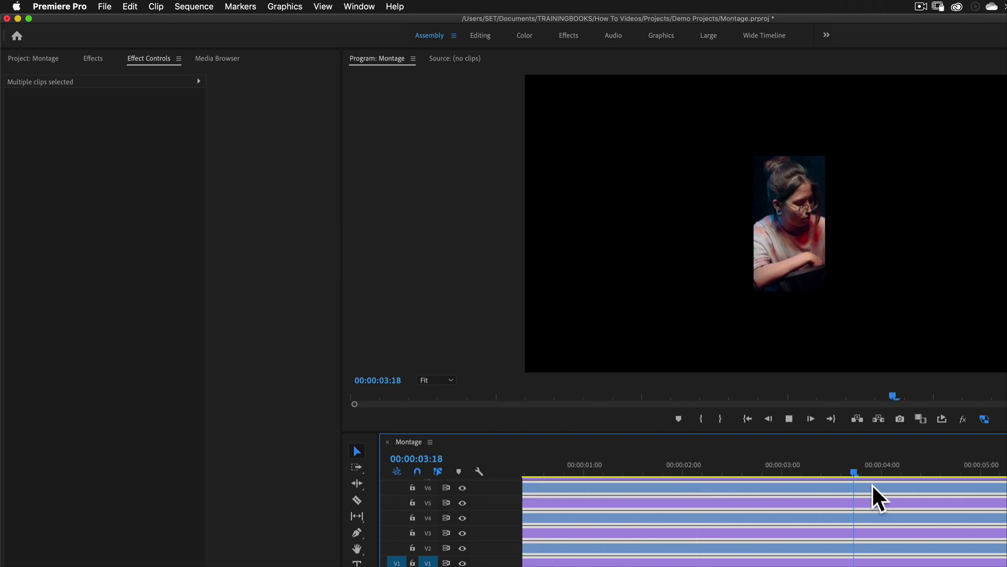
pyautogui.press('space')
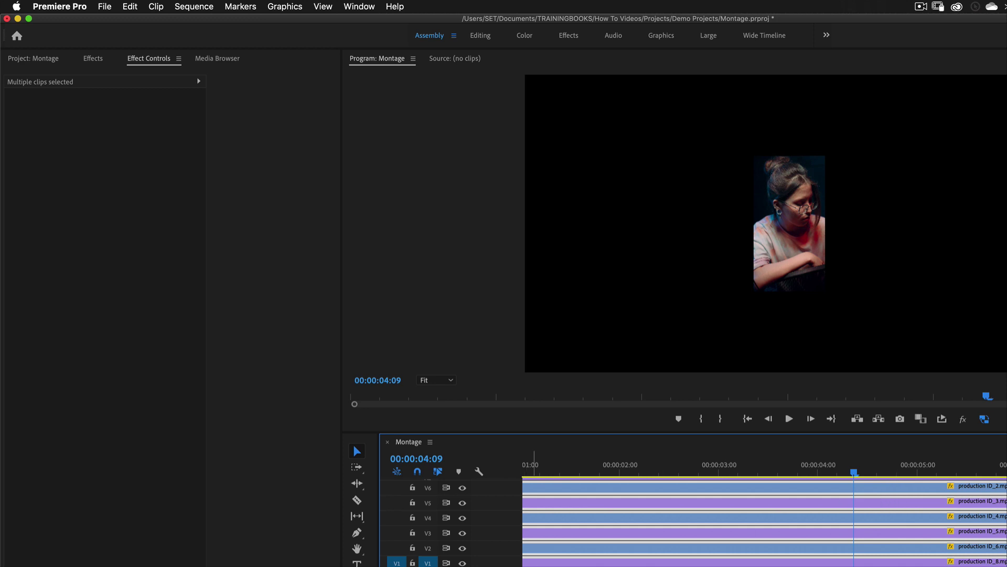
# Return the playhead to the sequence start and bring back the Project: Montage clip list
pyautogui.scroll(2, 531, 558)
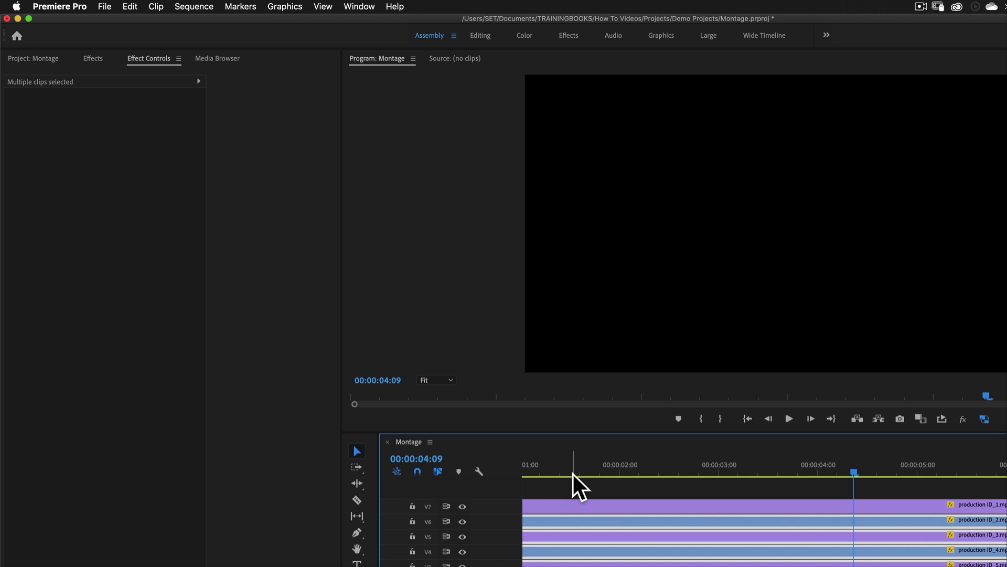
pyautogui.press('Home')
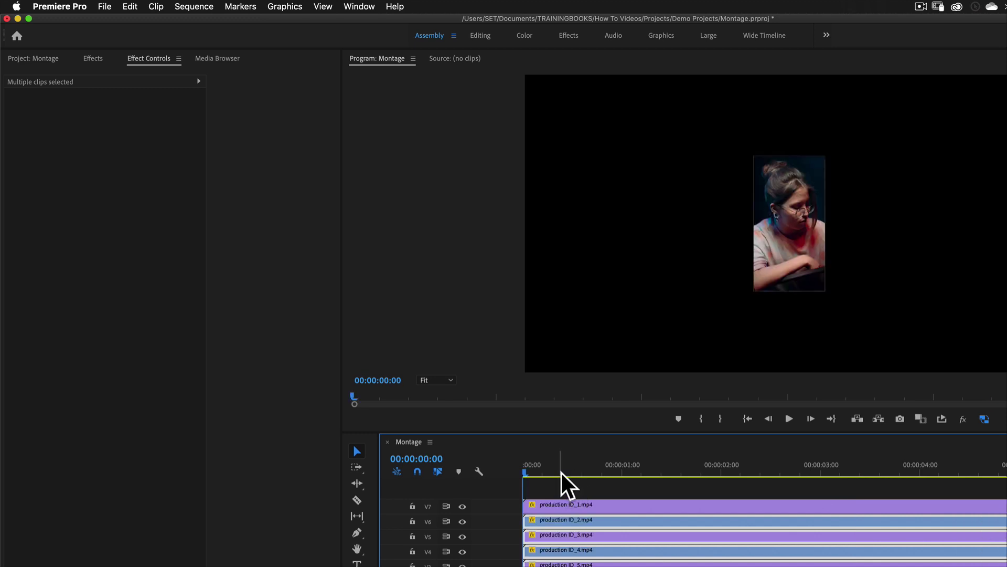
pyautogui.moveTo(564, 463); pyautogui.dragTo(501, 477)
pyautogui.click(56, 59)
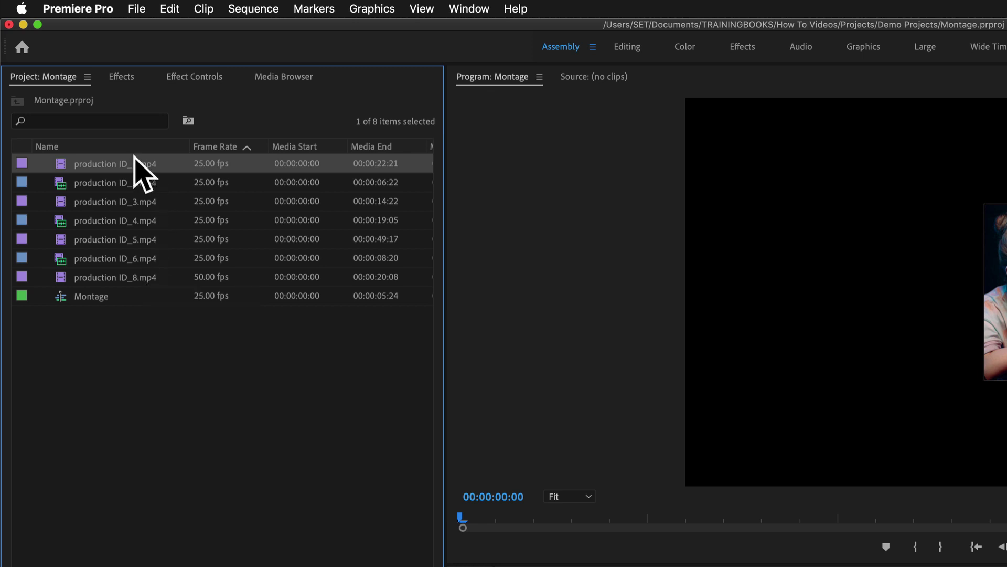
# Set up H.264 Low Resolution Proxy files in H.264 format for all seven production clips
pyautogui.keyDown('shift'); pyautogui.click(146, 274); pyautogui.keyUp('shift')
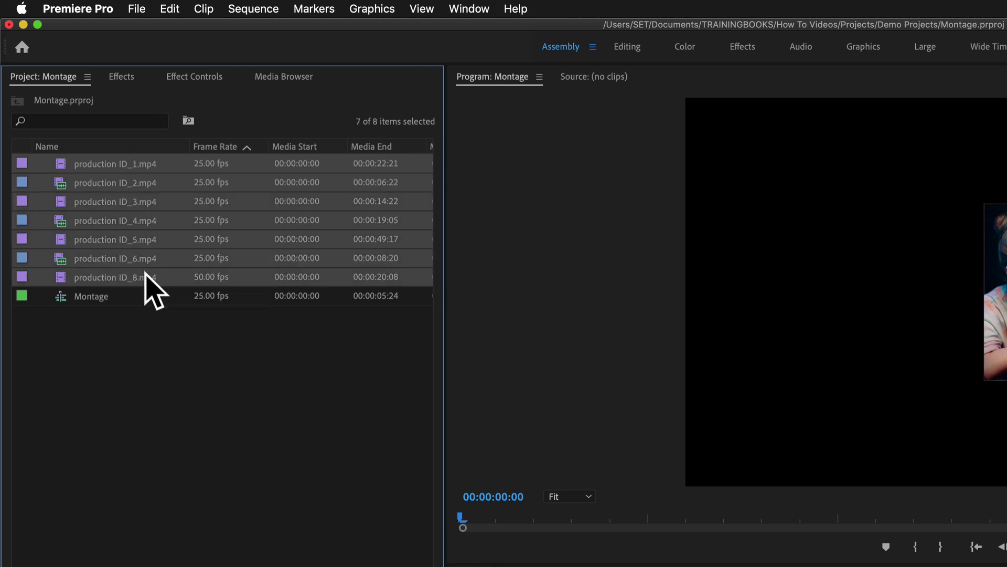
pyautogui.rightClick(114, 188)
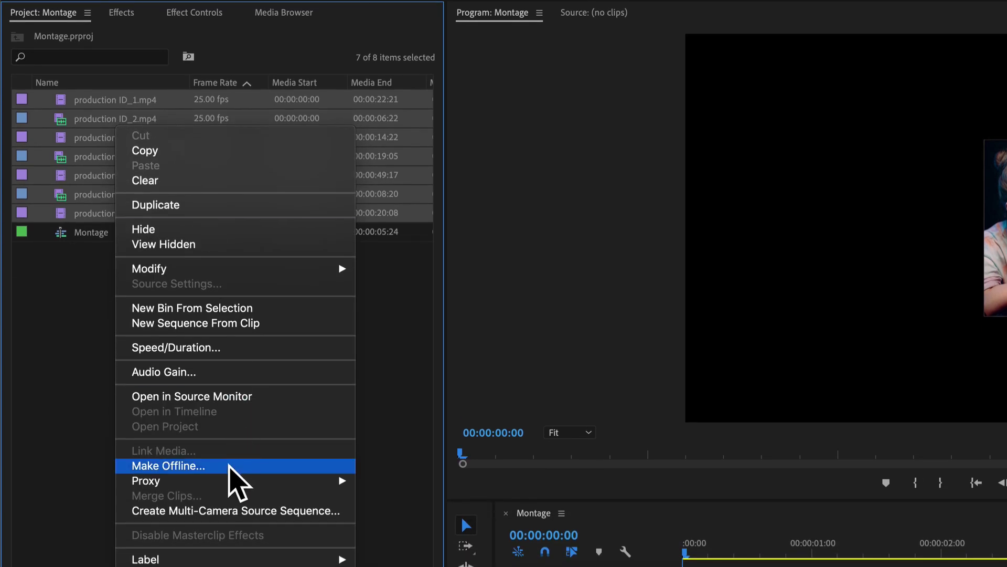
pyautogui.moveTo(291, 480)
pyautogui.click(433, 477)
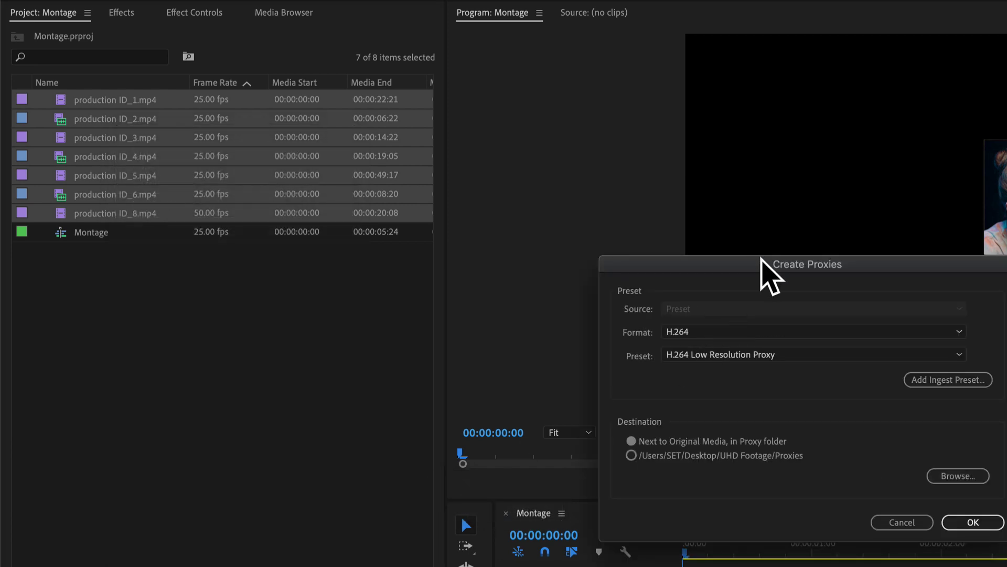
pyautogui.moveTo(766, 266); pyautogui.dragTo(673, 186)
pyautogui.click(648, 254)
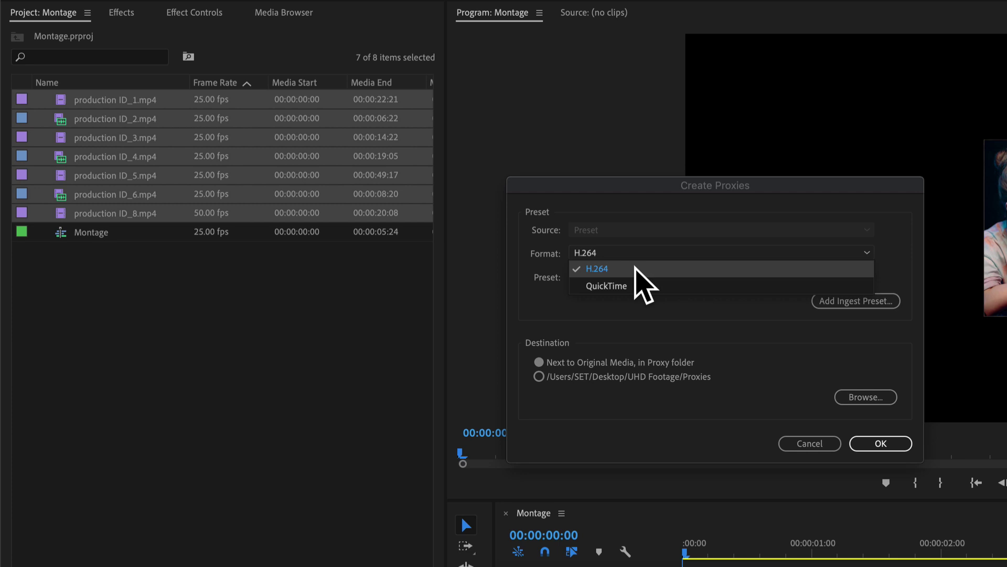
pyautogui.click(635, 268)
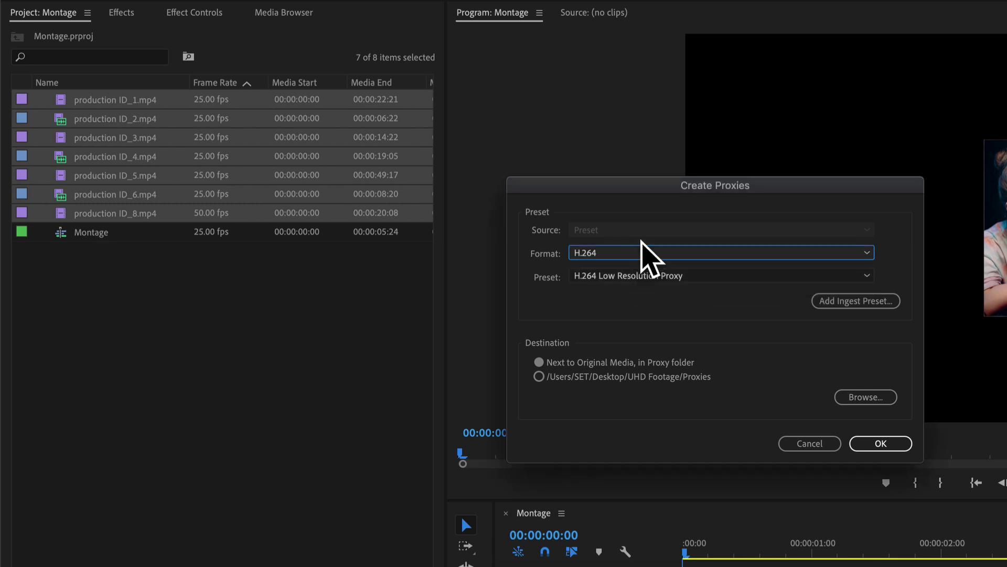
pyautogui.moveTo(654, 201); pyautogui.dragTo(629, 190)
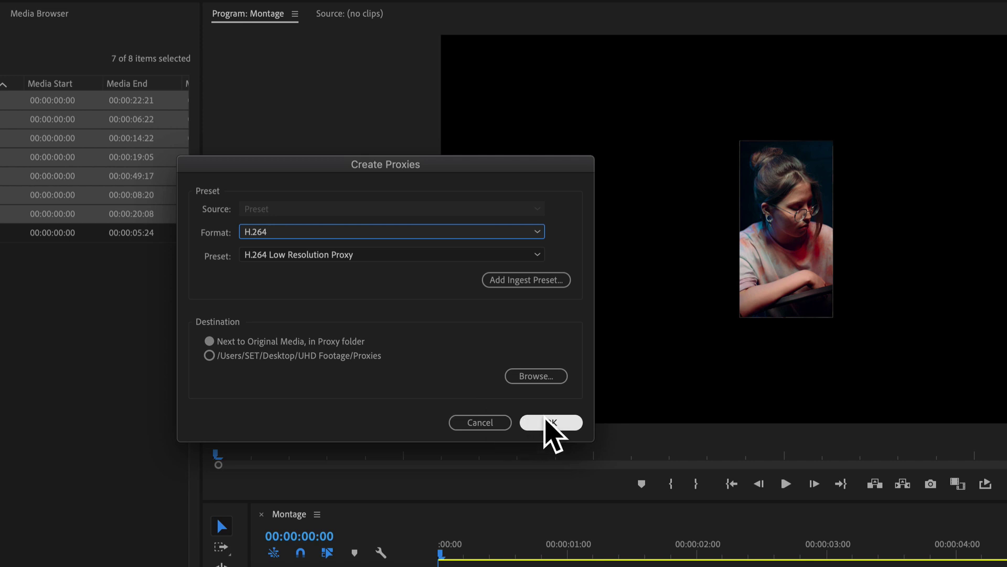
# Send the seven proxy jobs to Media Encoder, then minimize the encoder after encoding
pyautogui.click(545, 418)
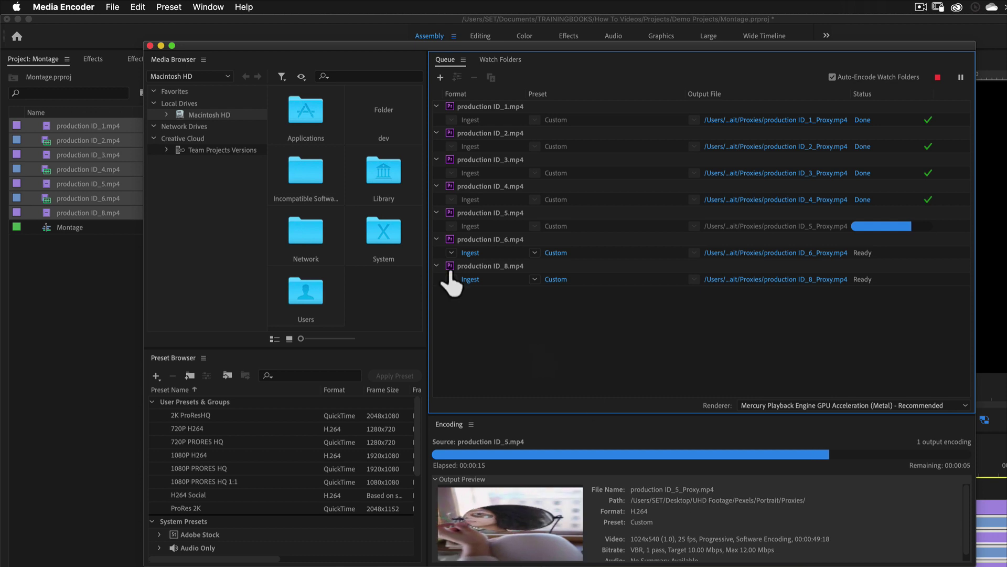
pyautogui.click(161, 45)
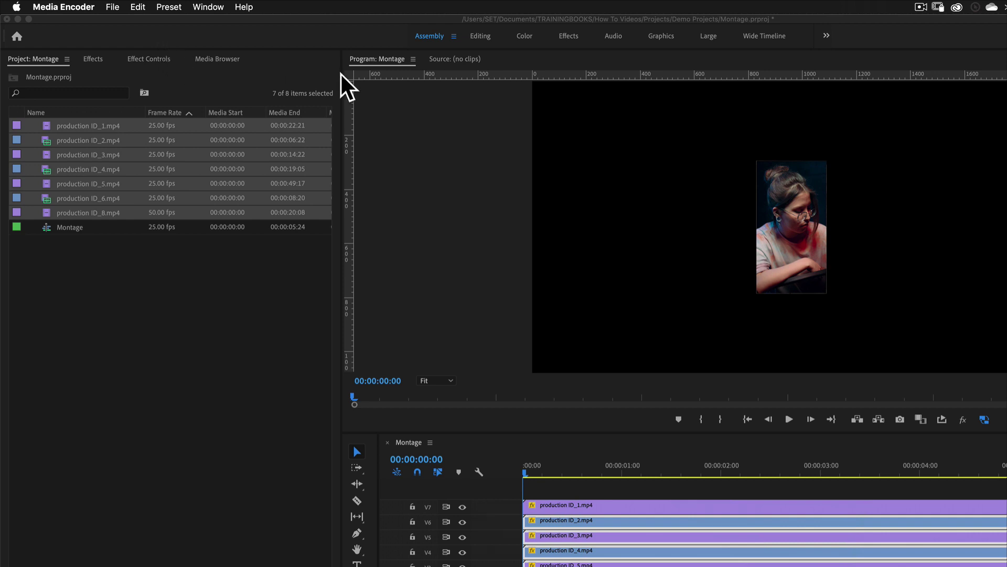
# Return to Premiere Pro and turn on View > Show Guides over the program picture
pyautogui.click(437, 97)
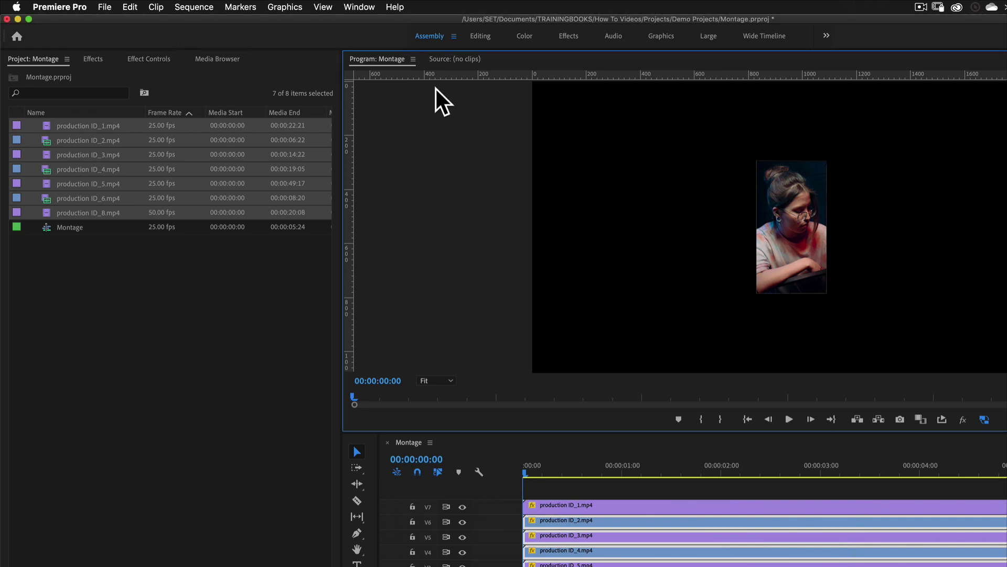
pyautogui.click(325, 2)
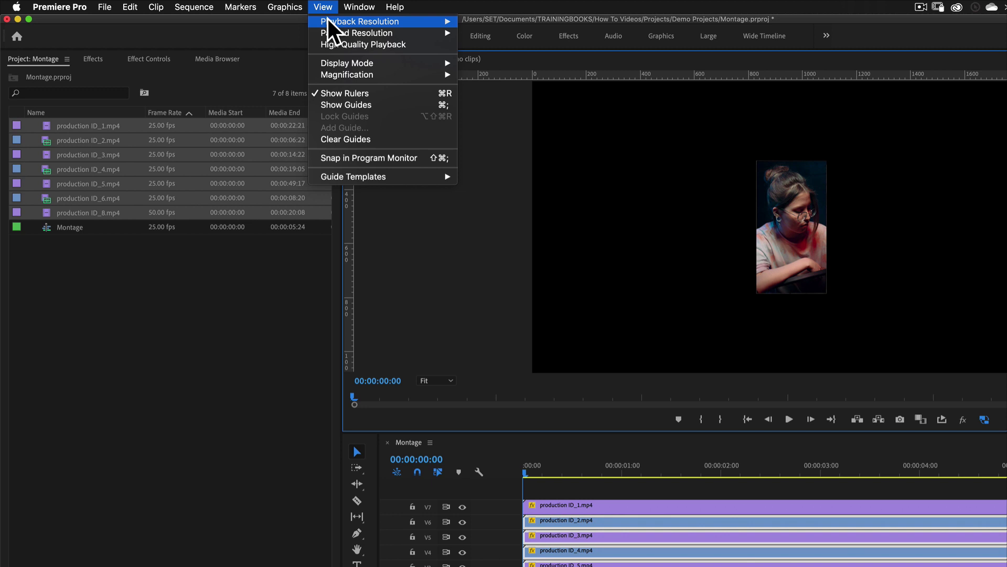
pyautogui.click(358, 107)
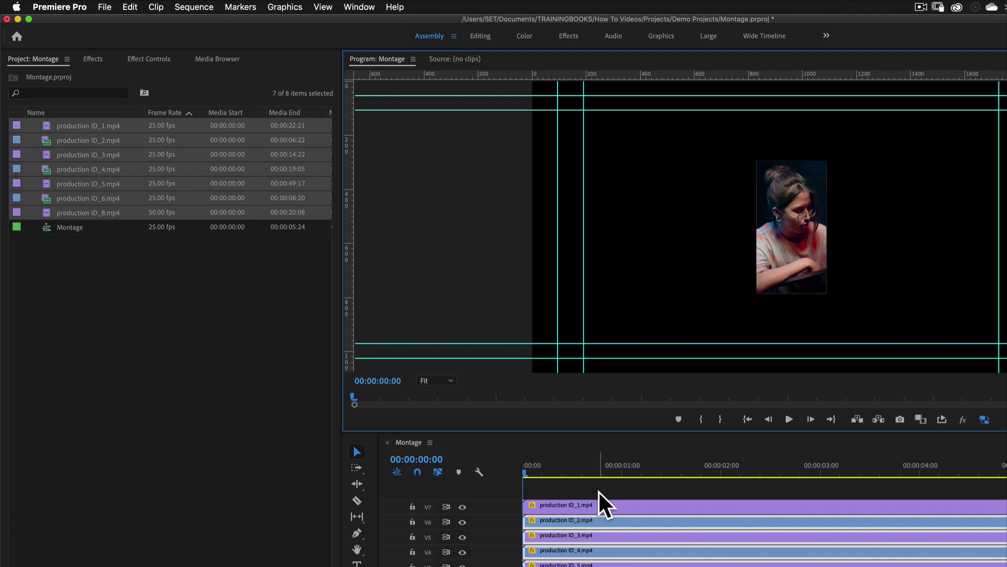
# Move the production ID_1 clip's image toward the lower-left of the frame
pyautogui.click(606, 506)
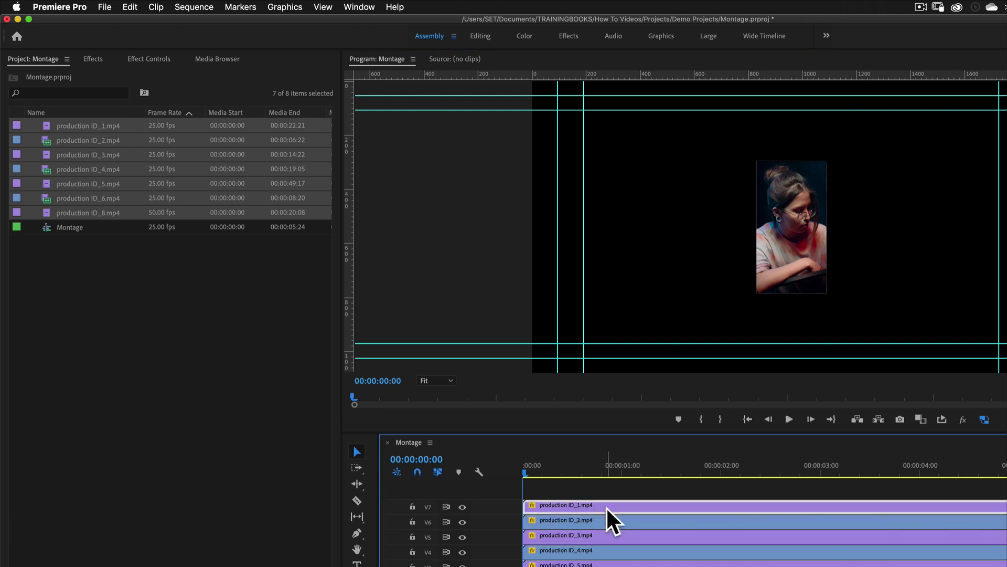
pyautogui.click(811, 247)
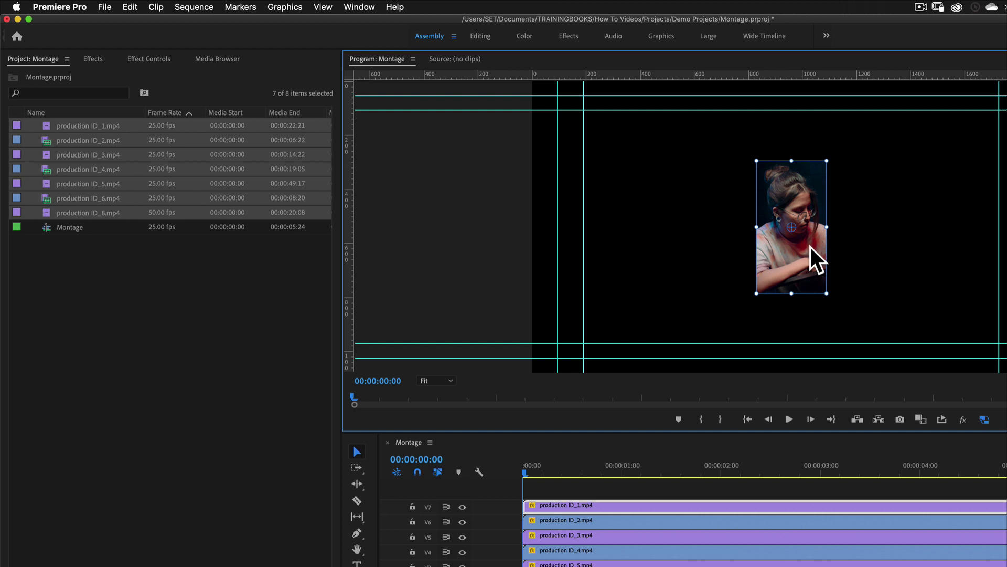
pyautogui.moveTo(810, 247); pyautogui.dragTo(616, 301)
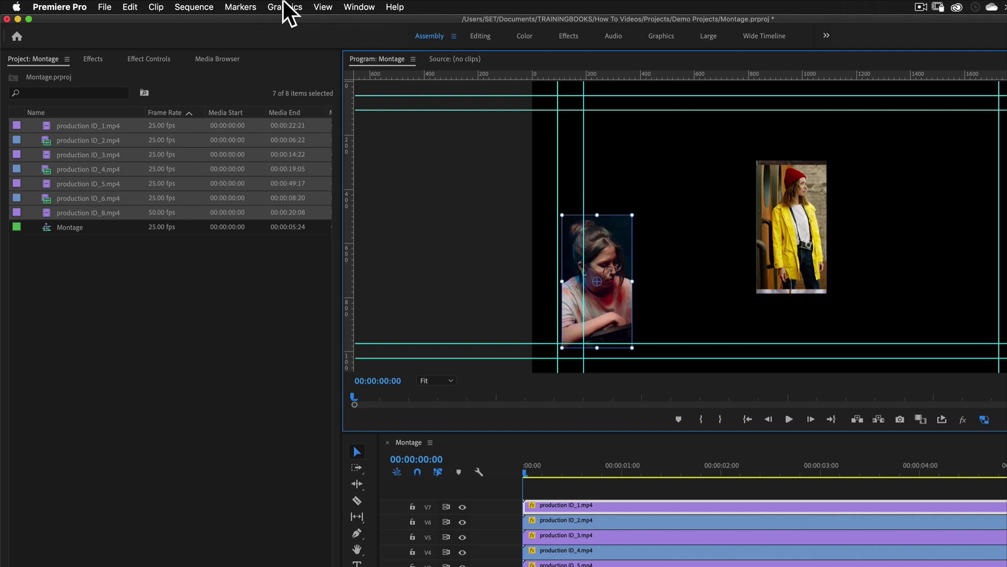
# Enable Snap in Program Monitor and snap production ID_1 against the left guides
pyautogui.click(324, 7)
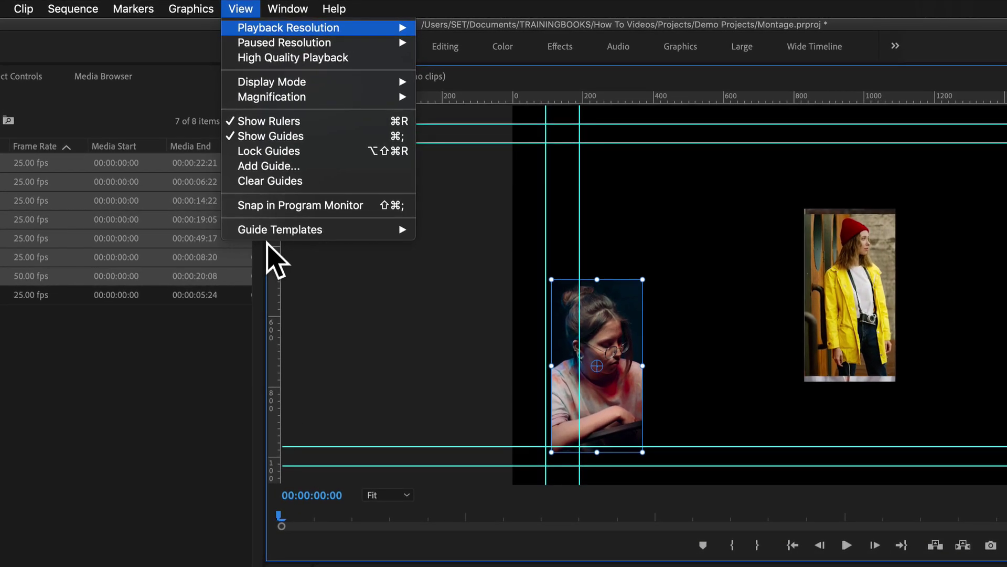
pyautogui.click(279, 207)
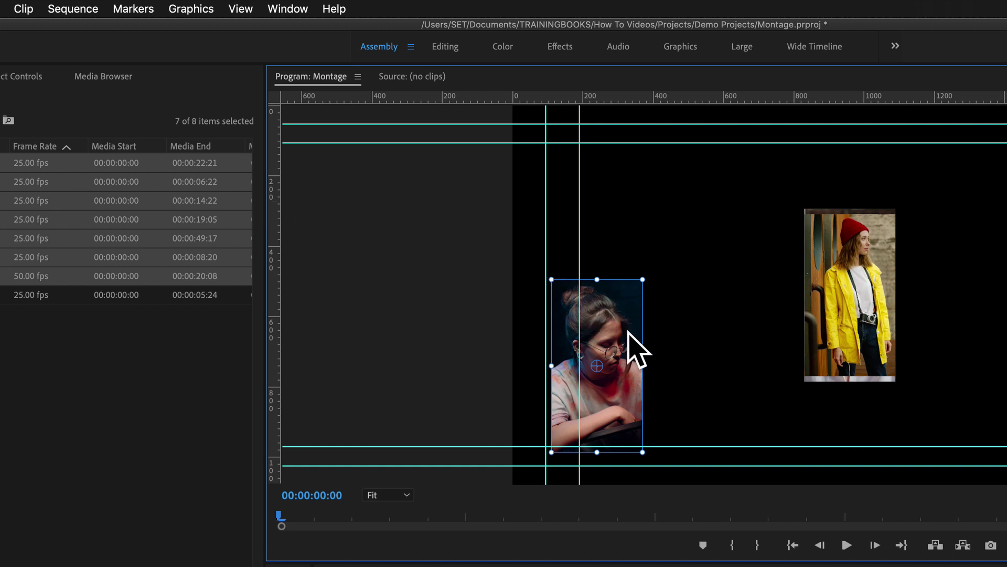
pyautogui.moveTo(628, 330); pyautogui.dragTo(604, 322)
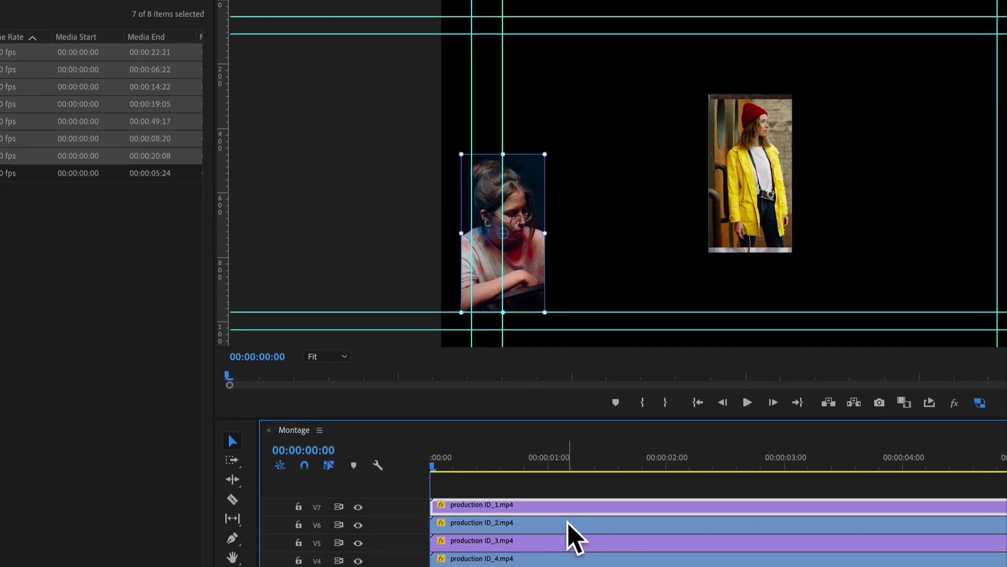
# Move production ID_2 up to the top guide and place production ID_3 beside it
pyautogui.click(567, 521)
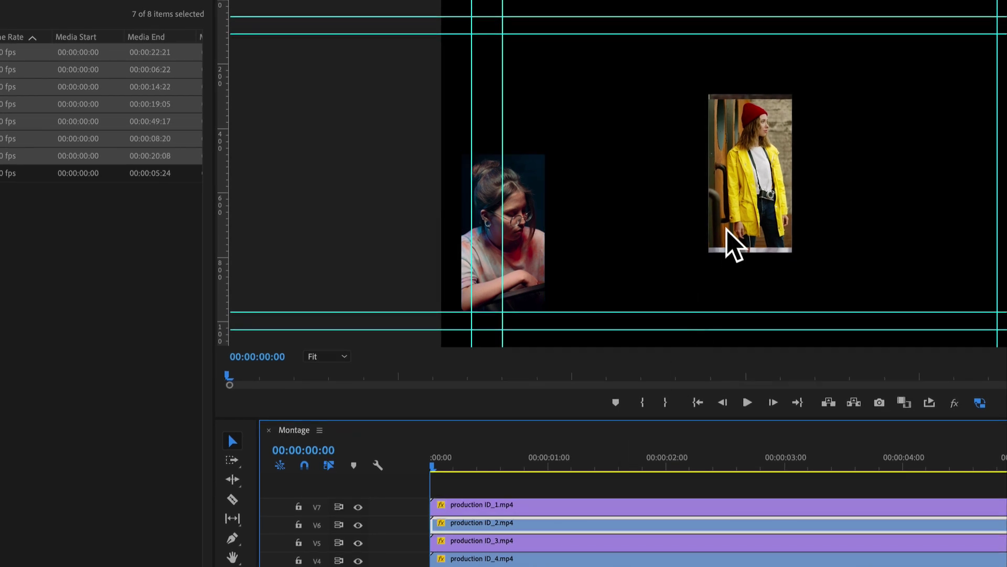
pyautogui.moveTo(732, 243); pyautogui.dragTo(566, 178)
pyautogui.click(713, 542)
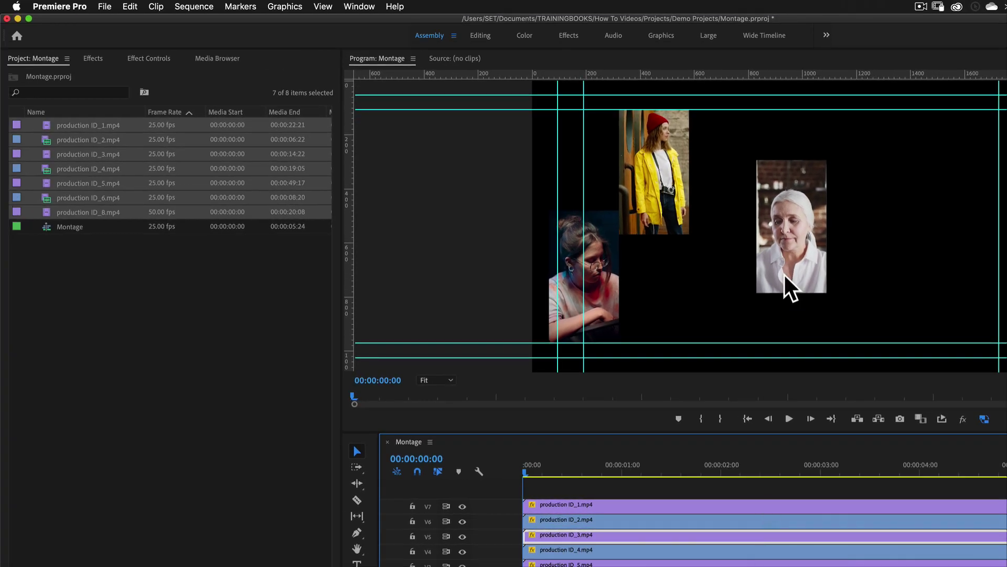
pyautogui.click(785, 274)
pyautogui.moveTo(791, 284); pyautogui.dragTo(724, 334)
# Place production ID_4 at the top and spread the remaining clips rightward to the frame edge
pyautogui.click(805, 551)
pyautogui.moveTo(814, 214); pyautogui.dragTo(814, 164)
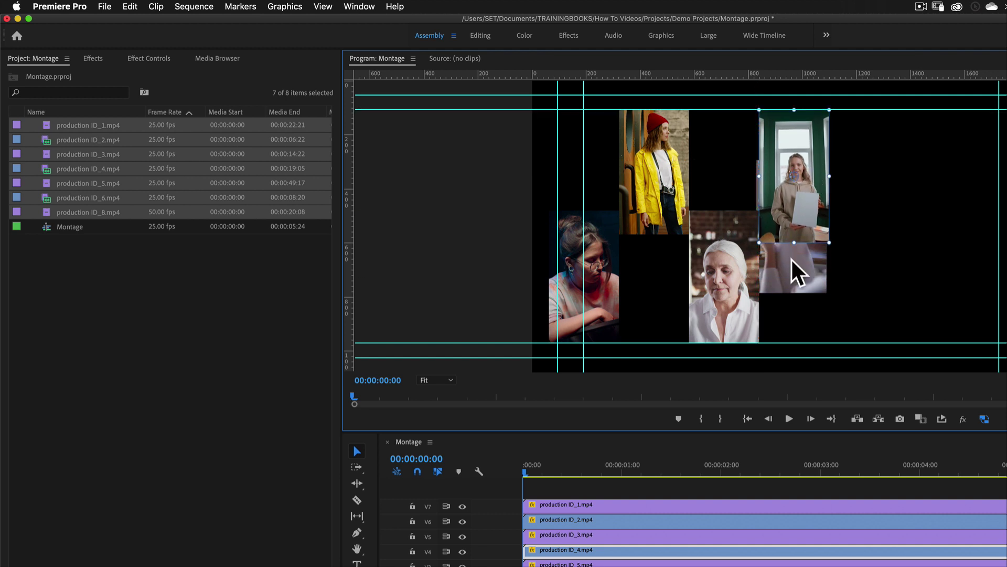
pyautogui.click(742, 563)
pyautogui.moveTo(804, 261); pyautogui.dragTo(874, 313)
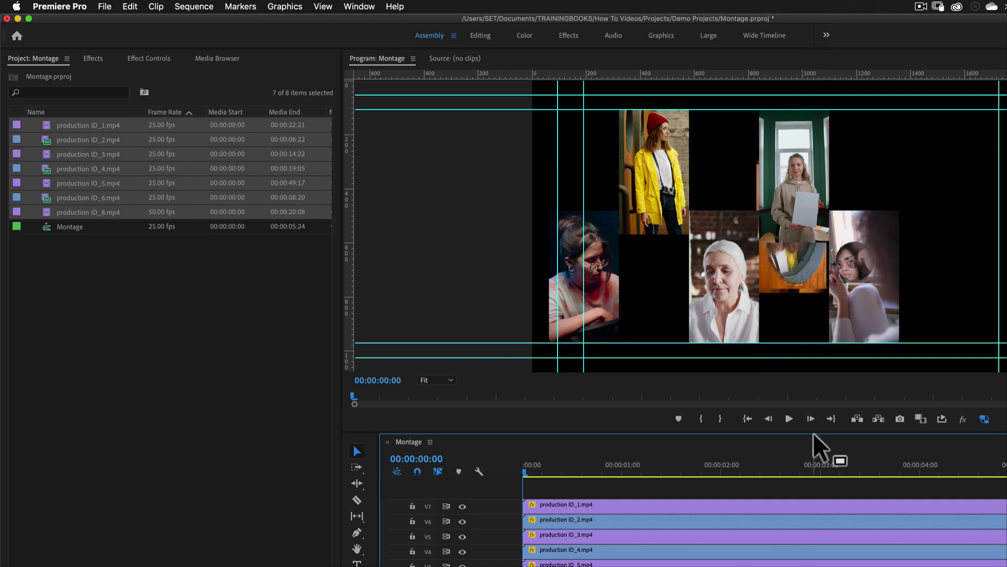
pyautogui.moveTo(803, 282); pyautogui.dragTo(944, 223)
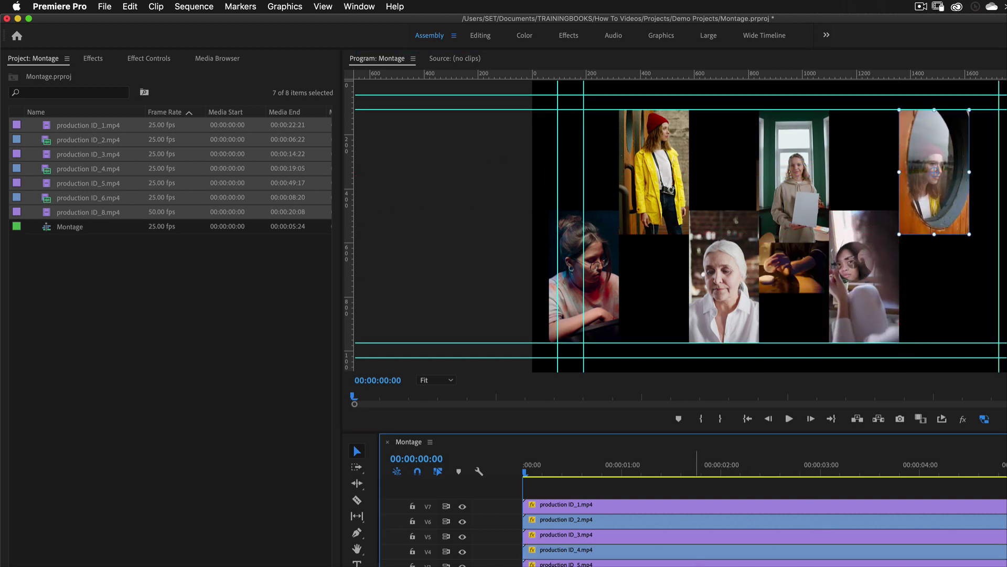
pyautogui.moveTo(800, 270); pyautogui.dragTo(1003, 277)
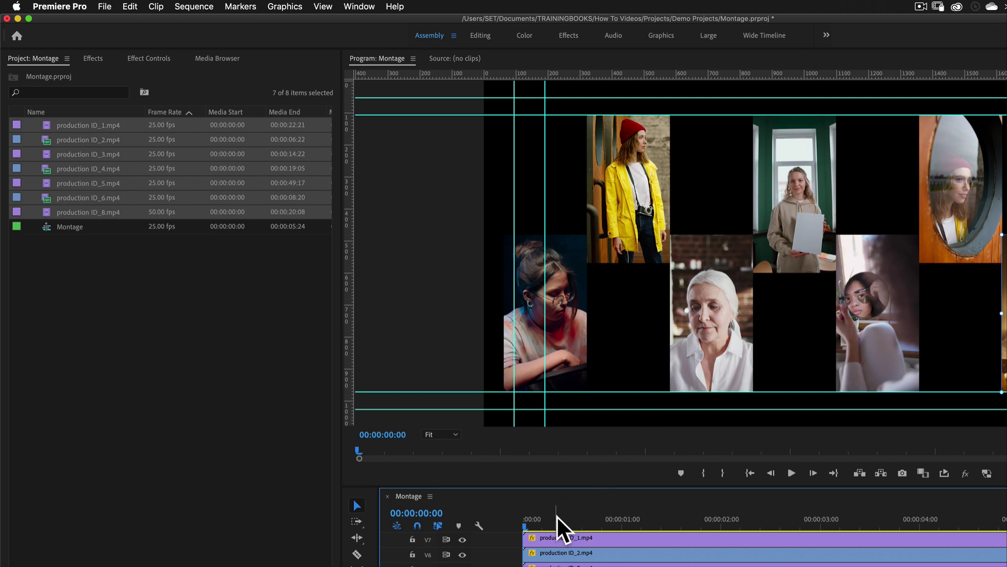
# Turn on Loop Playback and play the staggered montage from the start, then stop
pyautogui.press('space')
pyautogui.press('space')
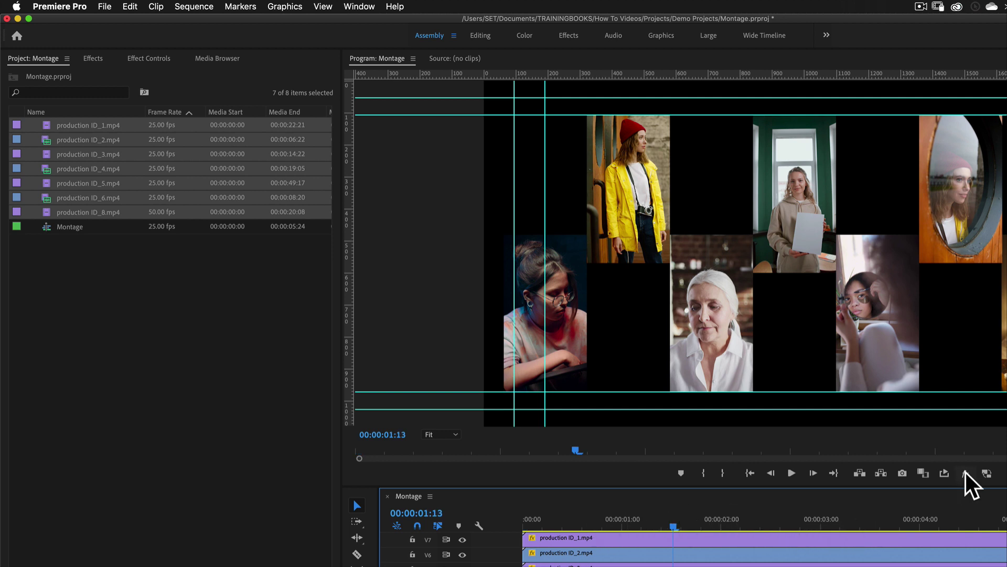
pyautogui.press('space')
pyautogui.click(986, 473)
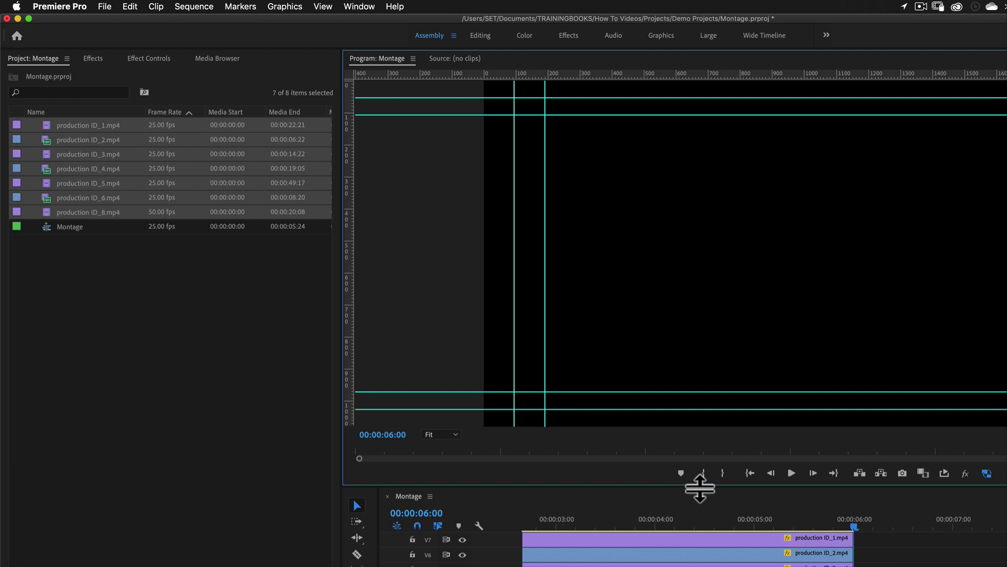
pyautogui.press('space')
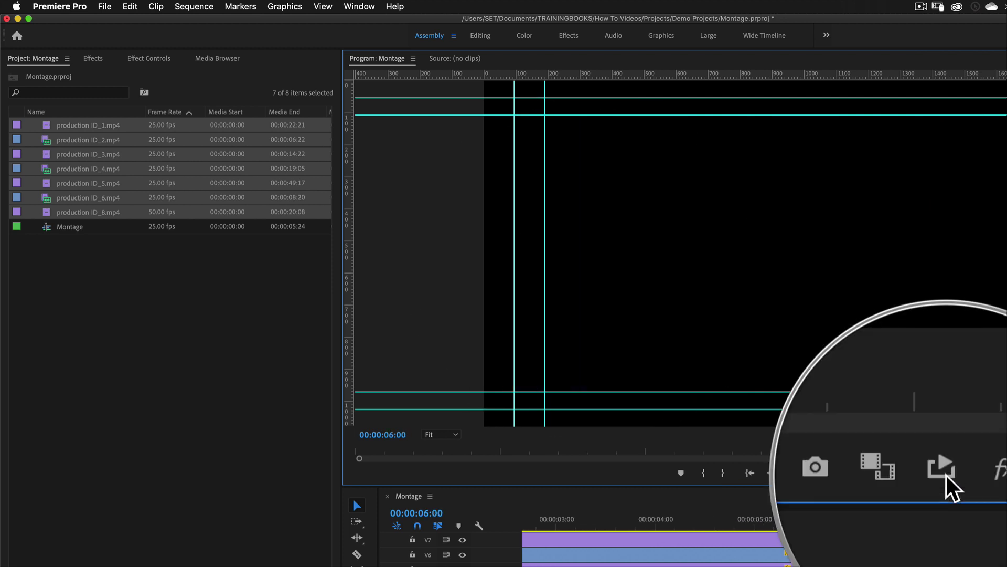
pyautogui.click(945, 474)
pyautogui.press('space')
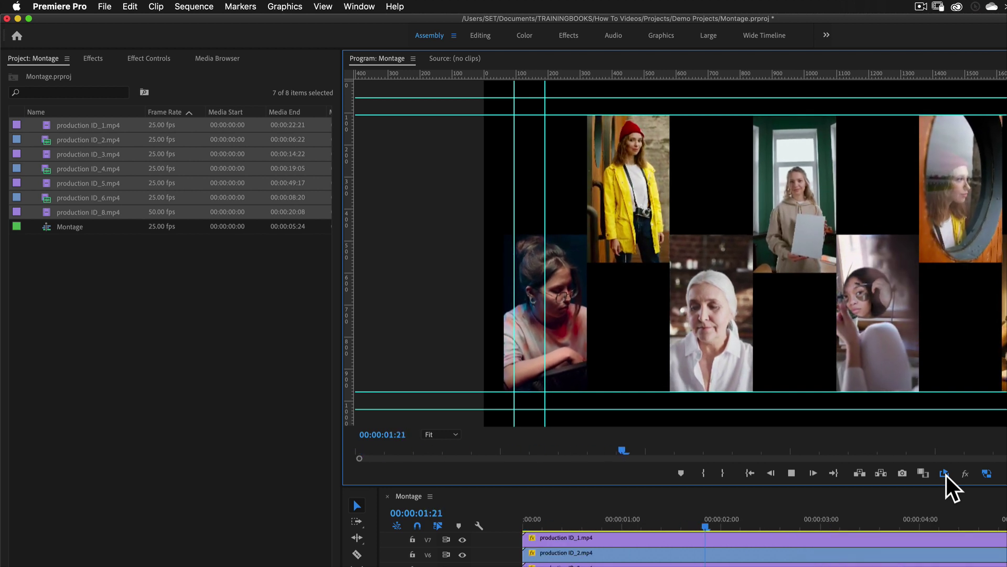
pyautogui.press('space')
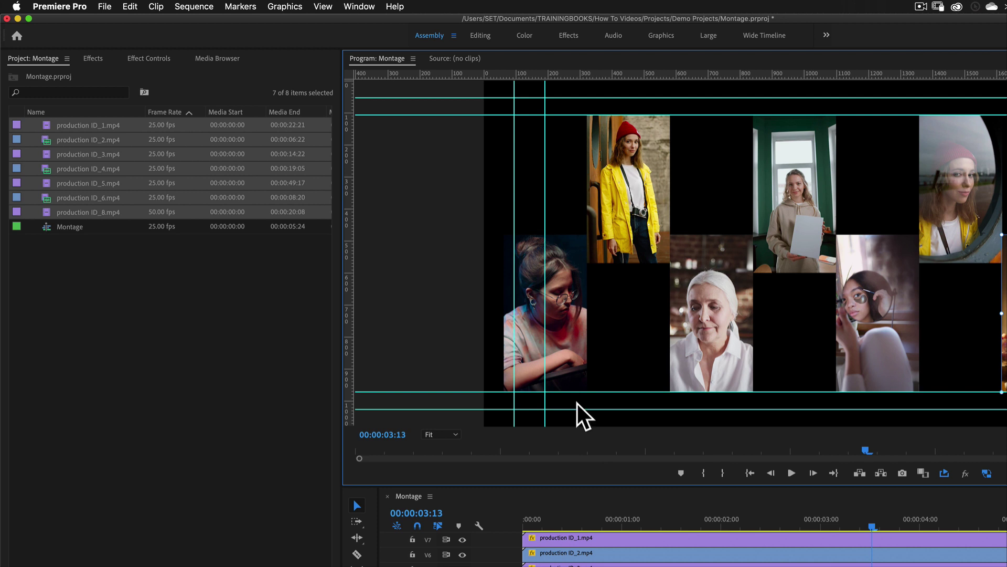
# Turn off View > Show Guides over the program picture
pyautogui.click(368, 6)
pyautogui.moveTo(324, 8)
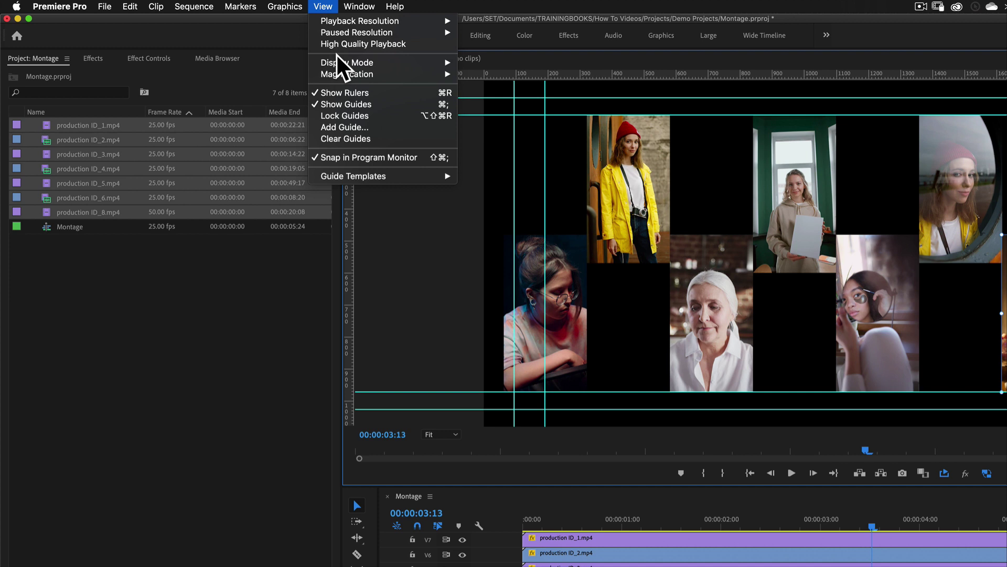
pyautogui.click(369, 103)
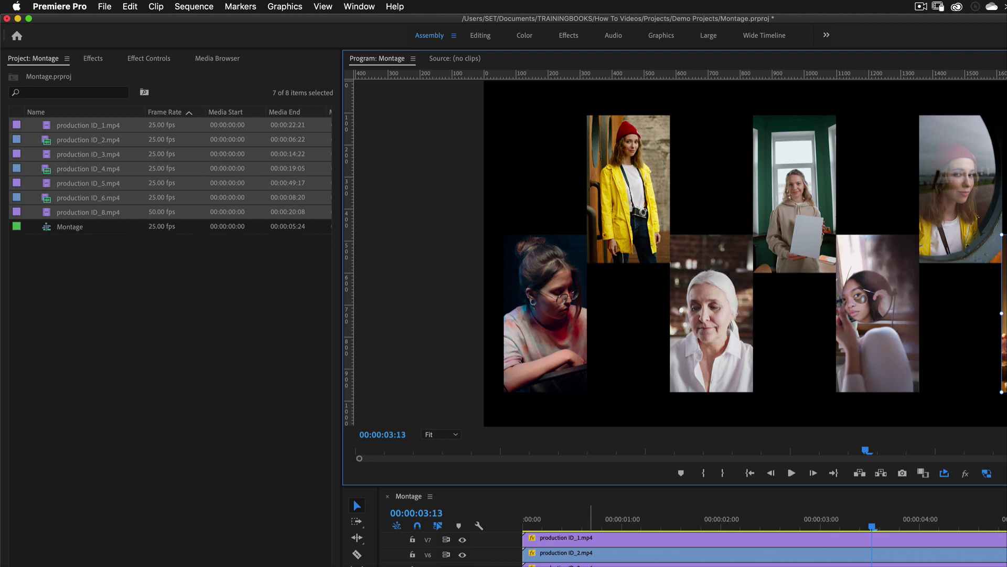
# In Effect Controls, set Scale to 11 for production ID_1, ID_2 and ID_4
pyautogui.click(149, 58)
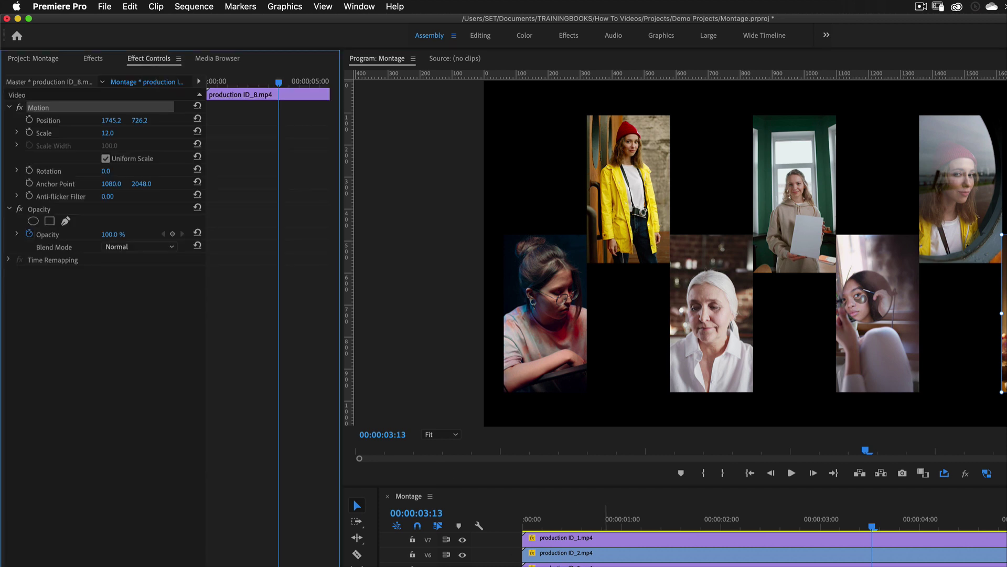
pyautogui.click(605, 538)
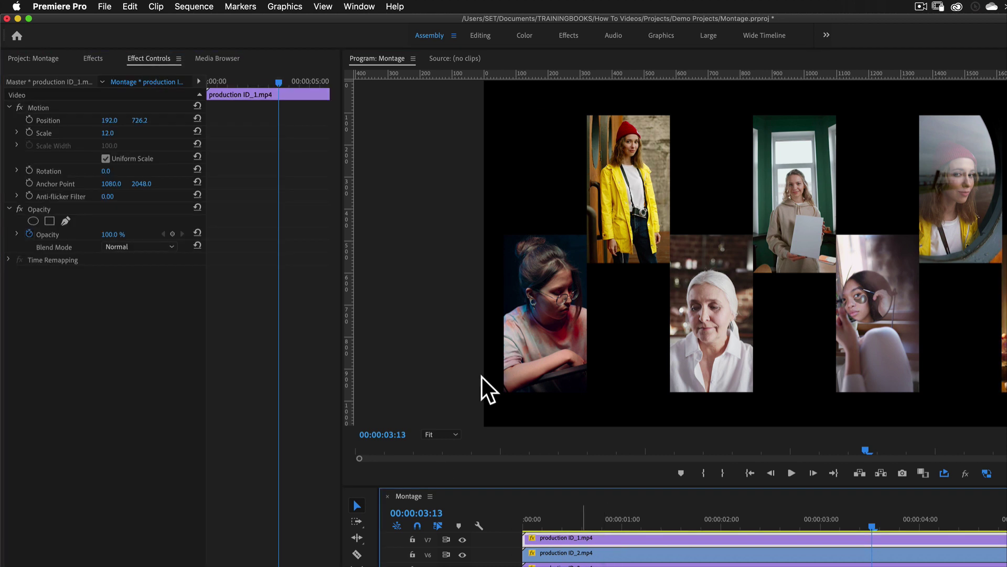
pyautogui.click(117, 133)
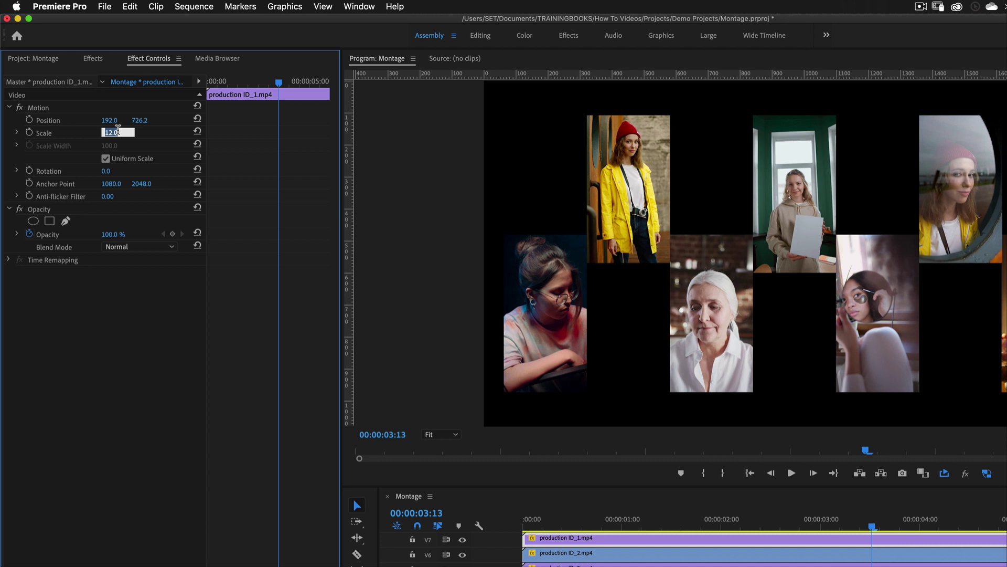
pyautogui.write('11')
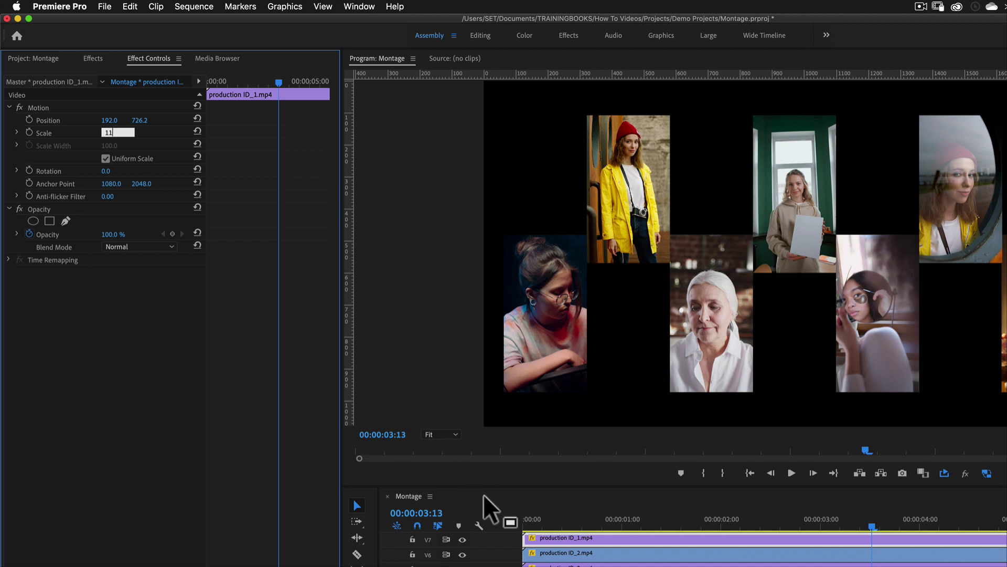
pyautogui.click(553, 553)
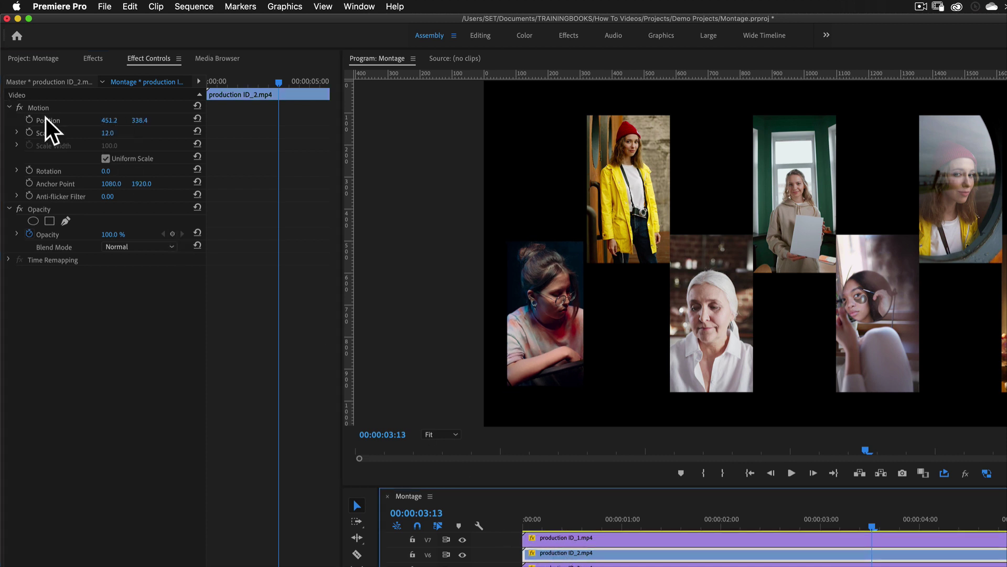
pyautogui.click(107, 133)
pyautogui.write('11')
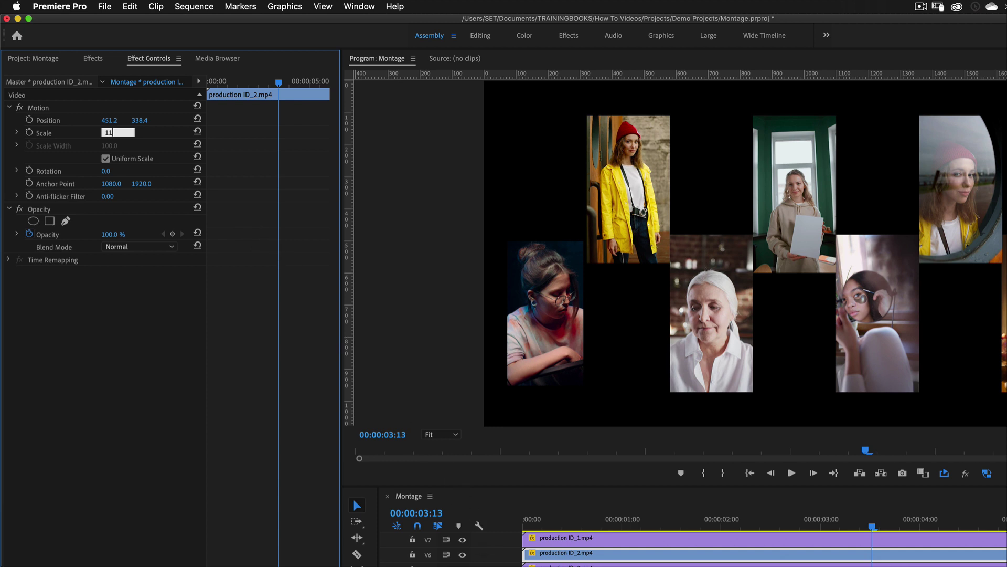
pyautogui.press('Return')
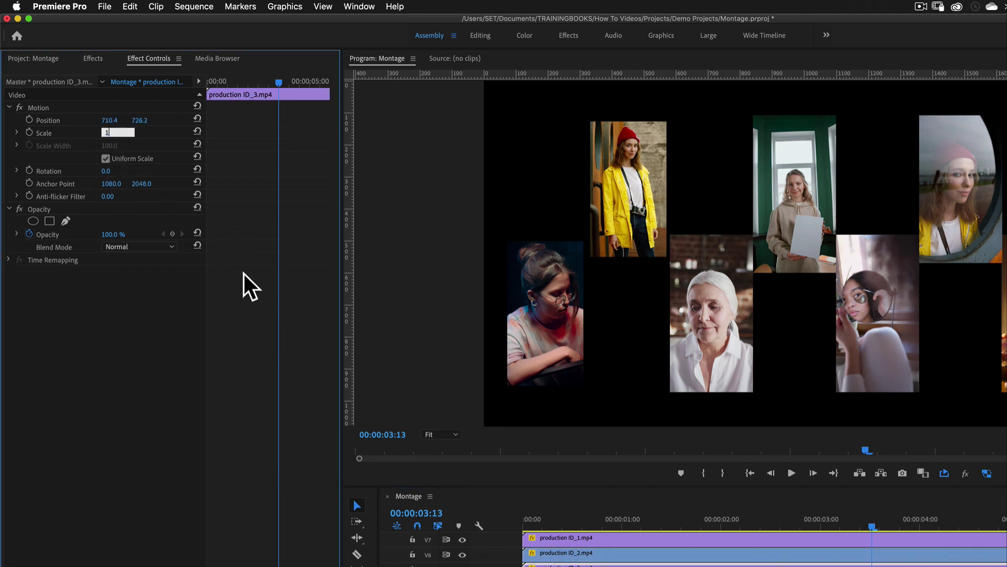
pyautogui.write('11')
pyautogui.click(577, 564)
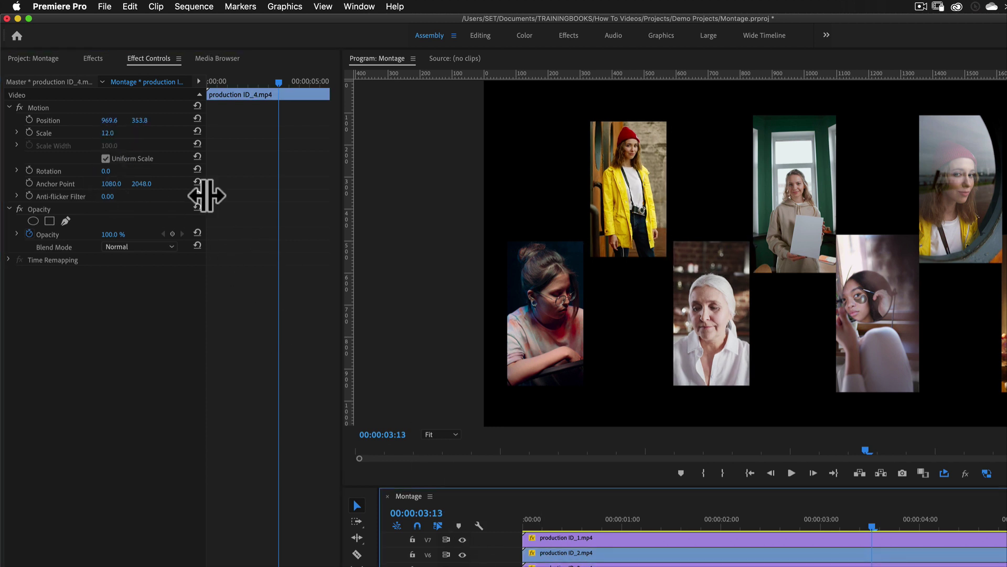
pyautogui.click(108, 133)
pyautogui.write('11')
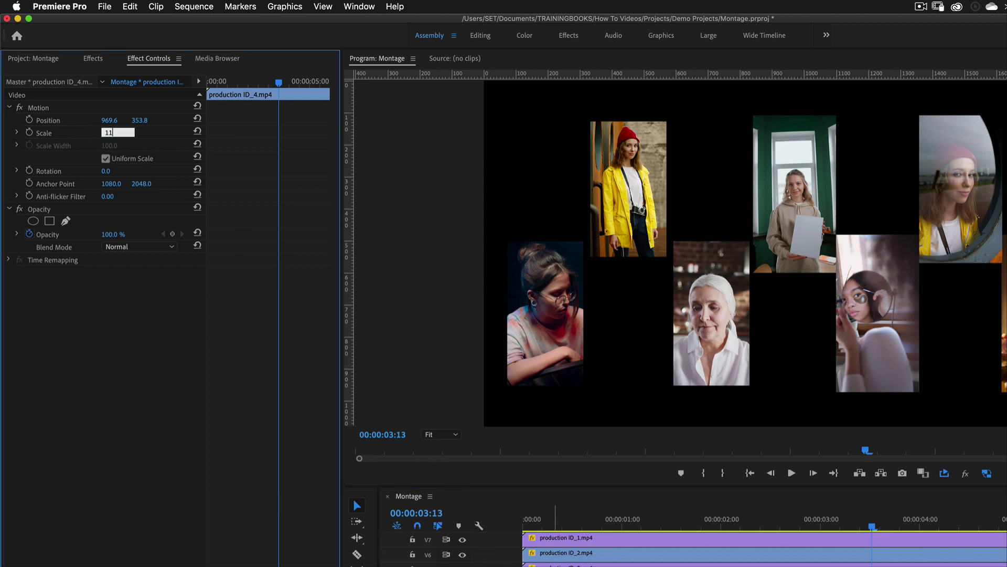
pyautogui.click(555, 564)
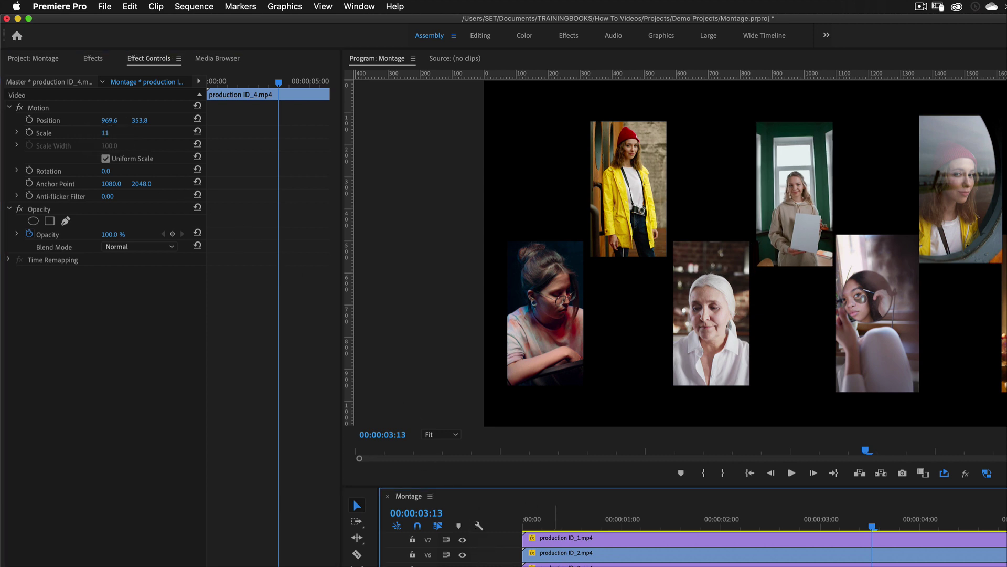
# Set Scale to 11 for production ID_5, ID_6 and ID_8
pyautogui.click(107, 133)
pyautogui.write('11')
pyautogui.click(555, 563)
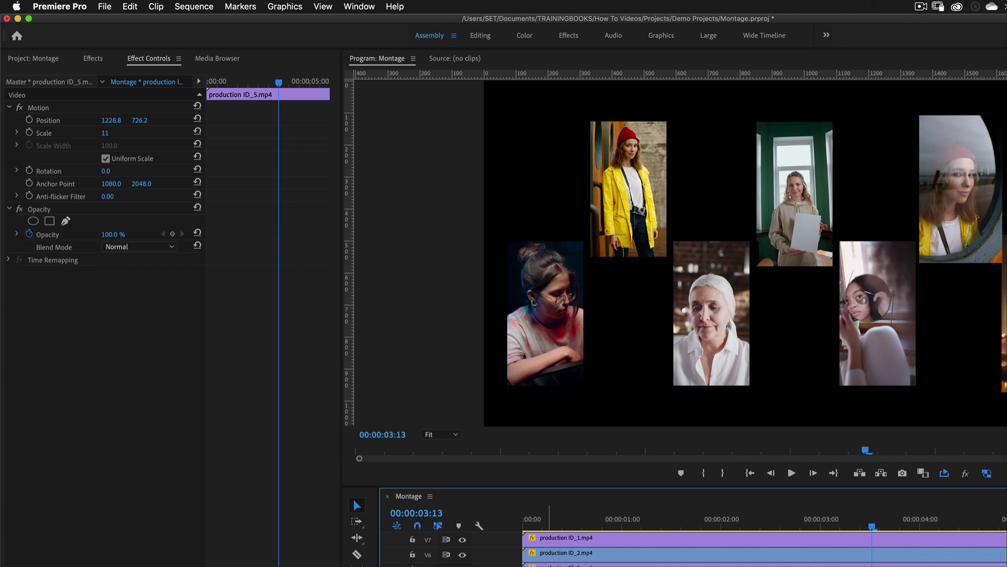
pyautogui.click(107, 133)
pyautogui.write('1')
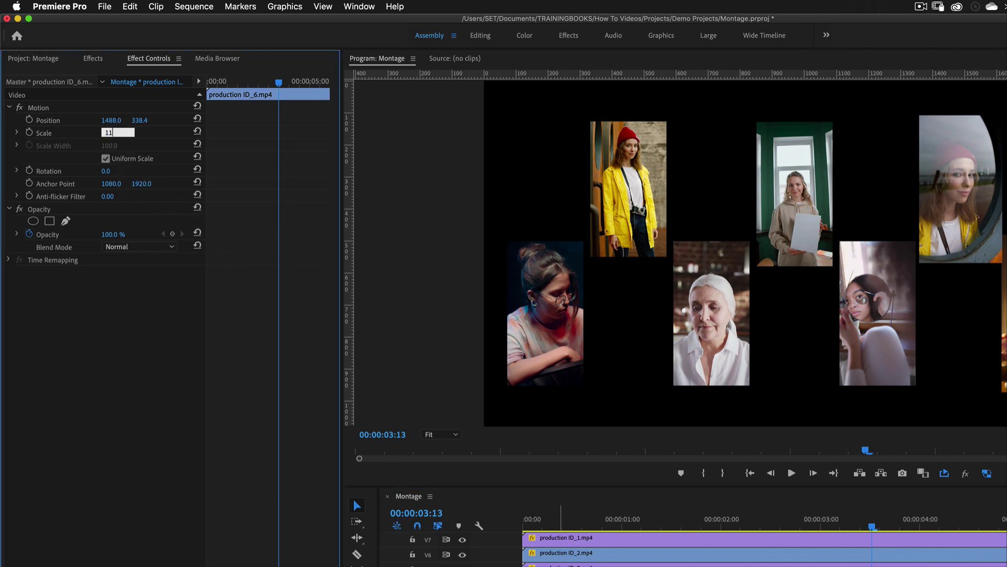
pyautogui.write('1')
pyautogui.press('Return')
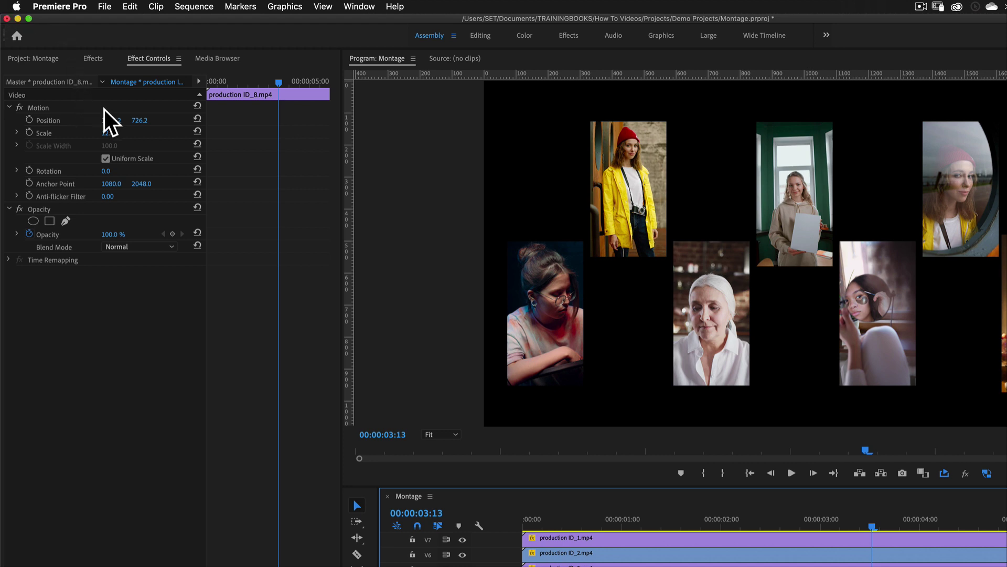
pyautogui.click(107, 133)
pyautogui.write('11')
pyautogui.press('Return')
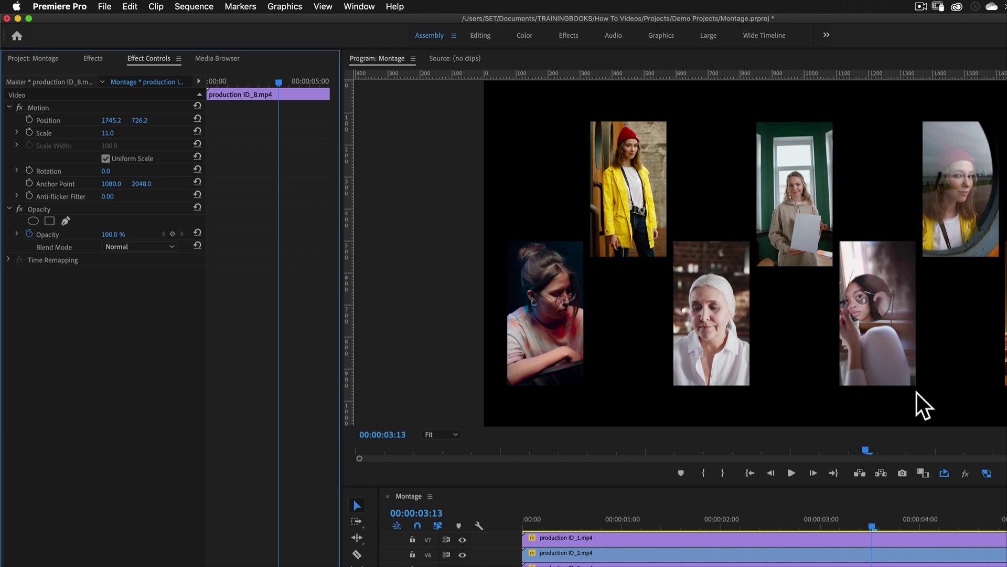
# Preview the sequence, then delay production ID_2 and the third-track clip by five frames each
pyautogui.moveTo(536, 518); pyautogui.dragTo(496, 528)
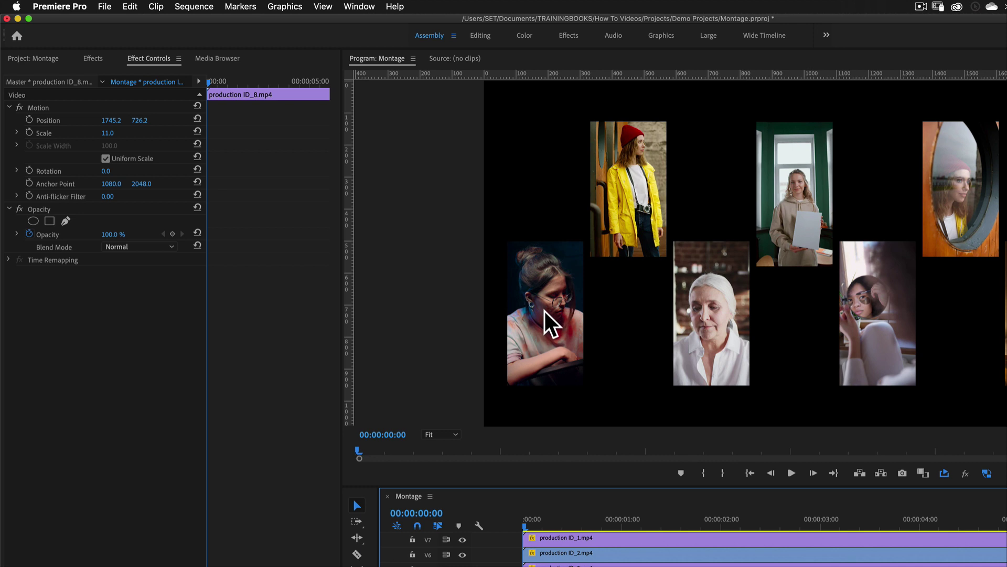
pyautogui.press('space')
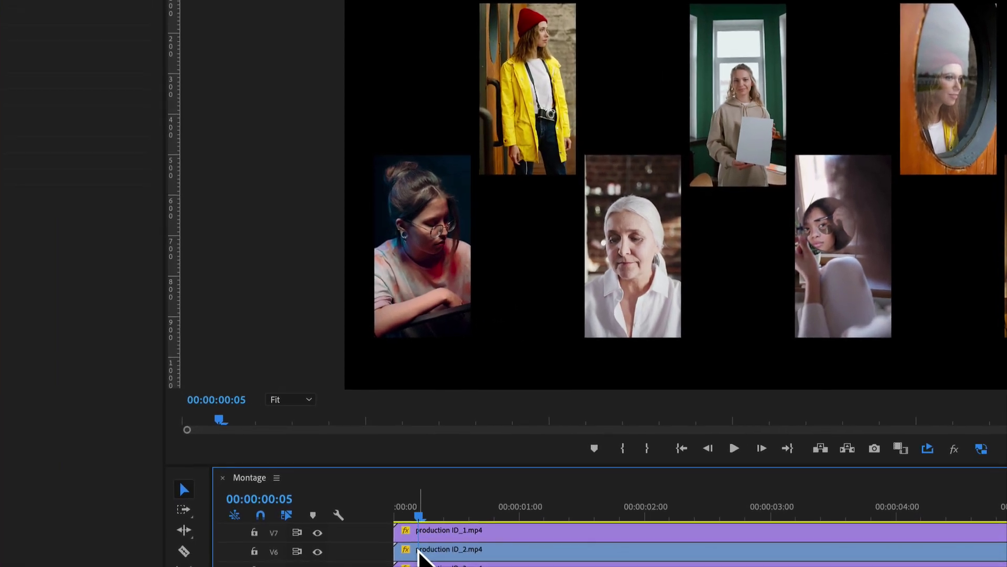
pyautogui.moveTo(420, 555); pyautogui.dragTo(444, 554)
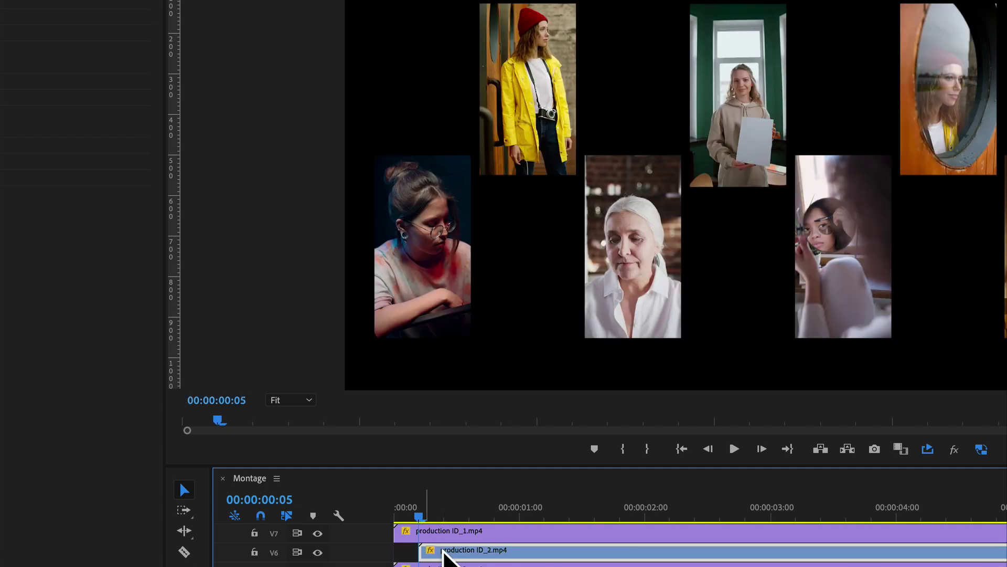
pyautogui.press('Right')
pyautogui.press('Right')
pyautogui.press('Right')
pyautogui.press('Right')
pyautogui.press('Right')
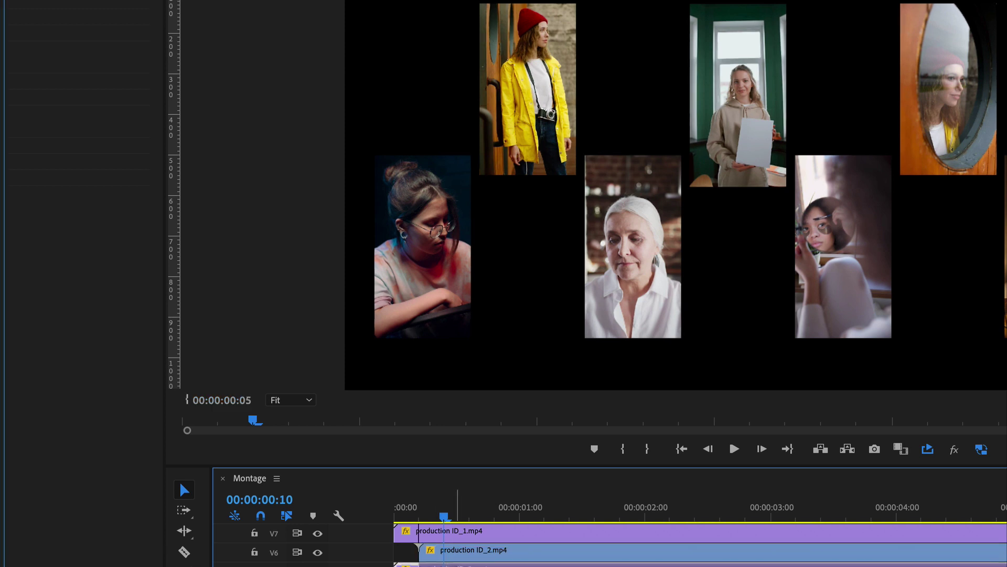
pyautogui.click(444, 530)
pyautogui.moveTo(444, 565); pyautogui.dragTo(496, 565)
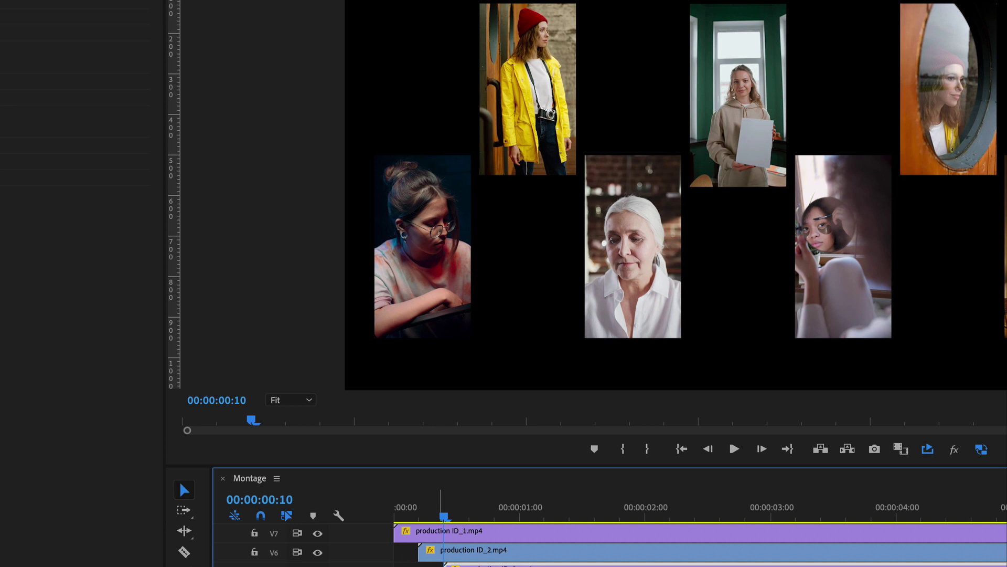
# Step the playhead ahead four times by five frames, then replay the staggered montage from the start
pyautogui.hotkey('shift', 'Right')
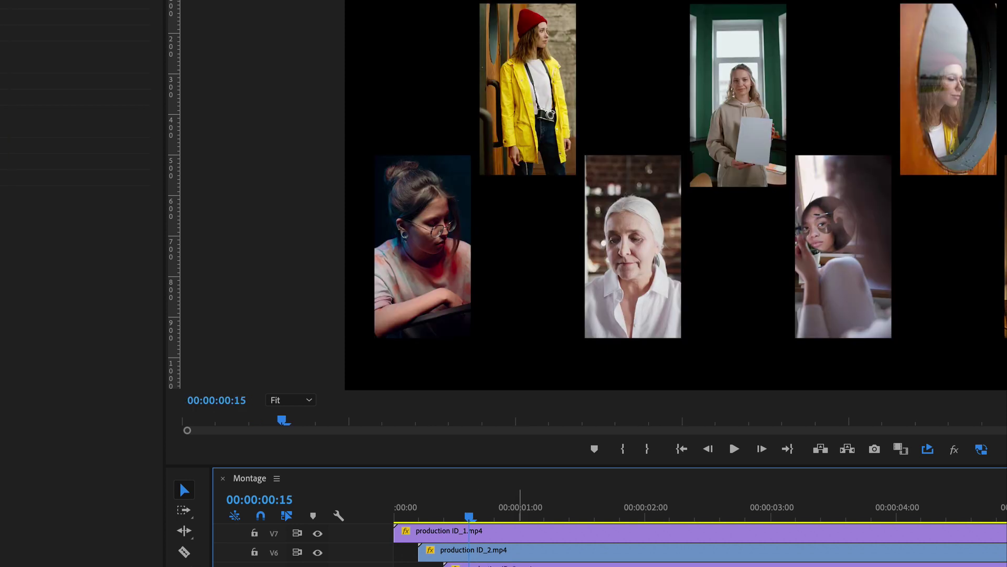
pyautogui.hotkey('shift', 'Right')
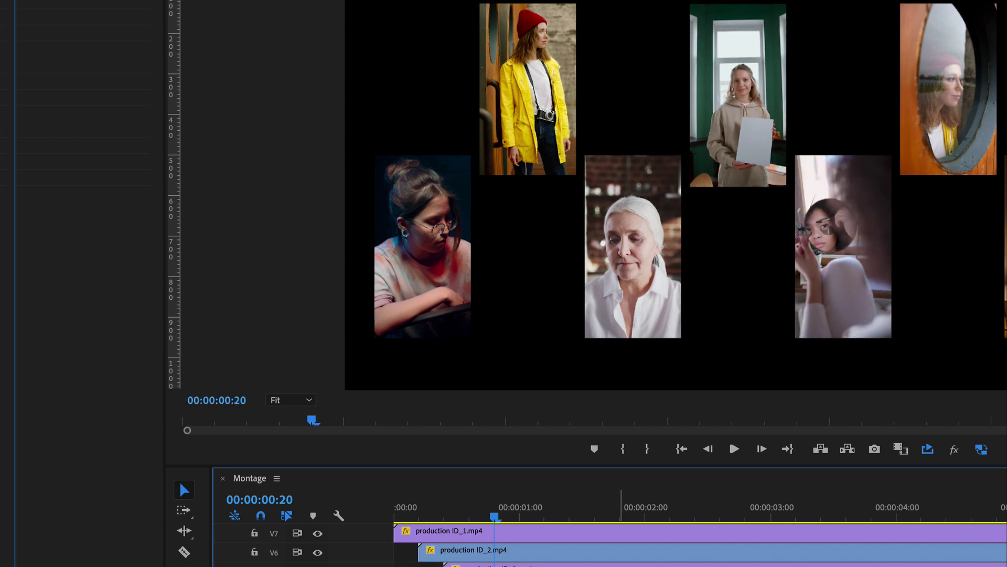
pyautogui.hotkey('shift', 'Right')
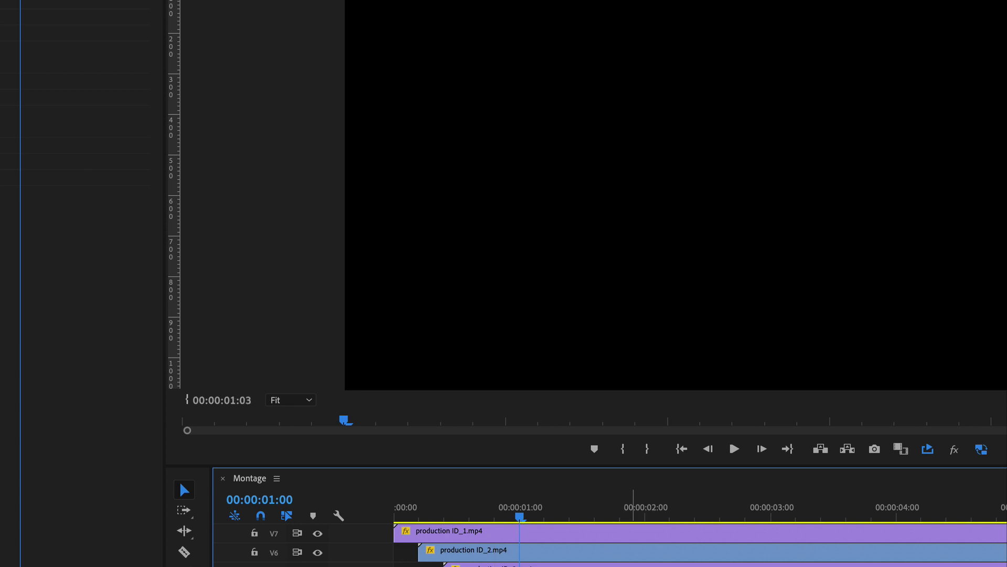
pyautogui.hotkey('shift', 'Right')
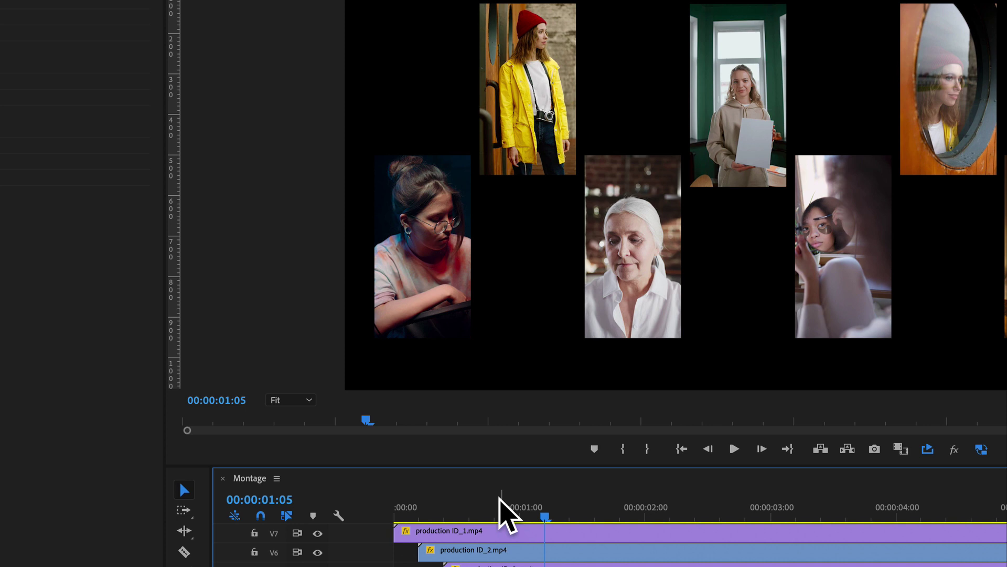
pyautogui.press('Home')
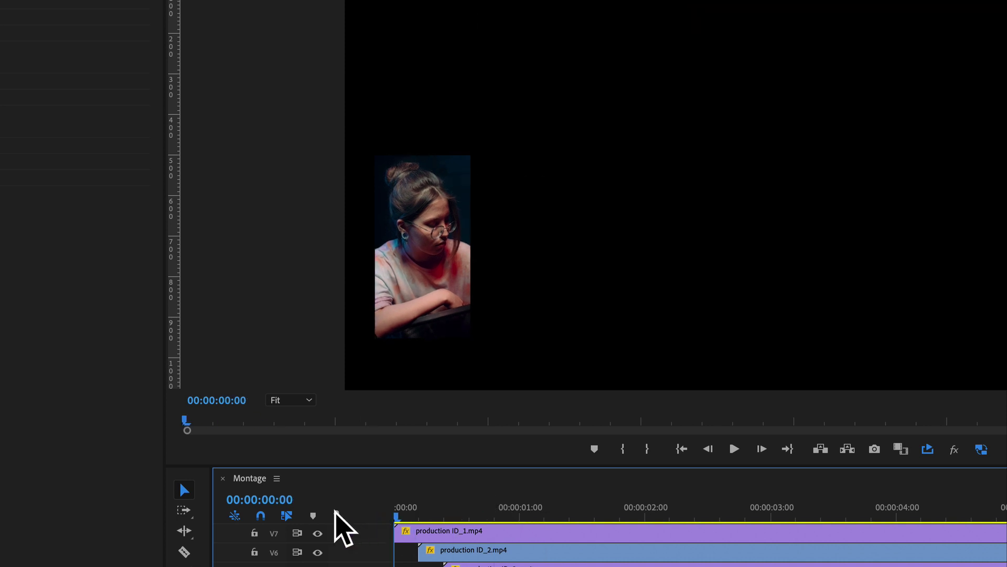
pyautogui.press('space')
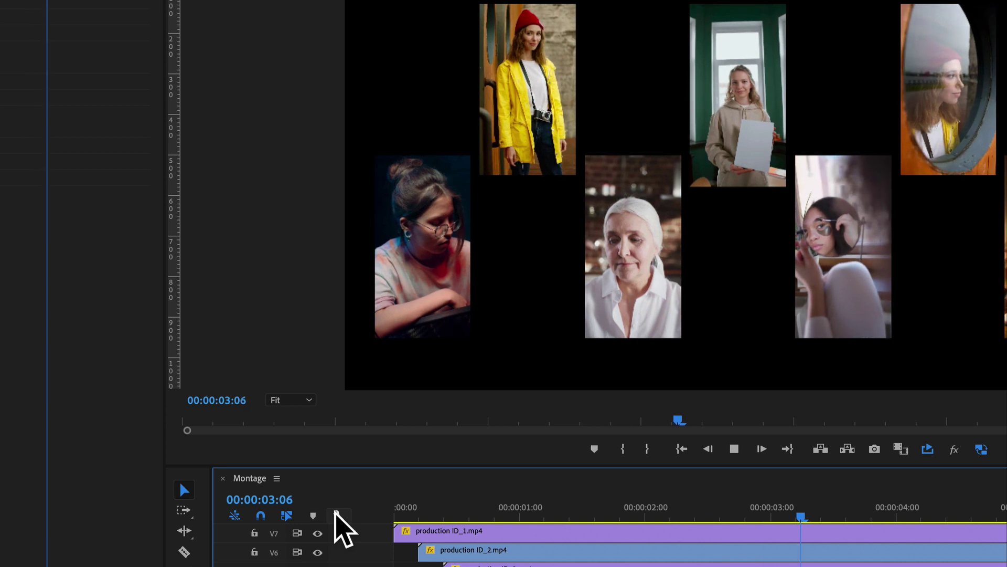
pyautogui.press('-')
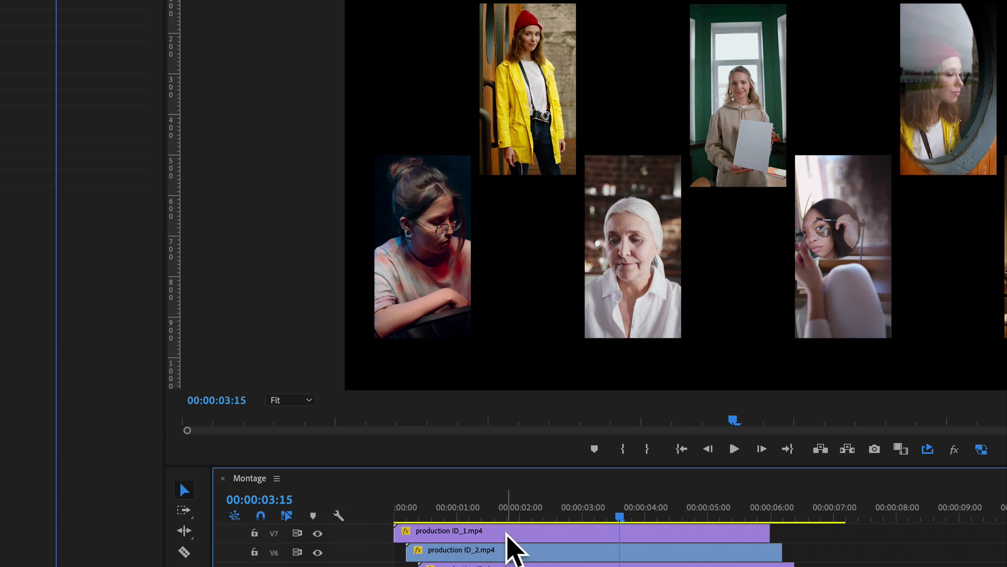
# Add Cross Dissolves to both ends of production ID_1 and ID_2, previewing after each
pyautogui.click(506, 532)
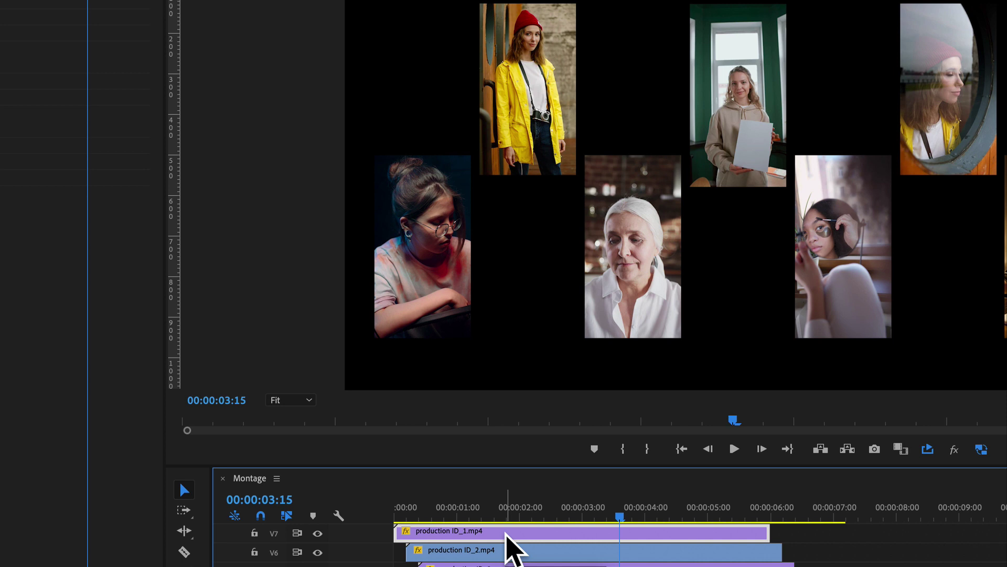
pyautogui.hotkey('ctrl', 'd')
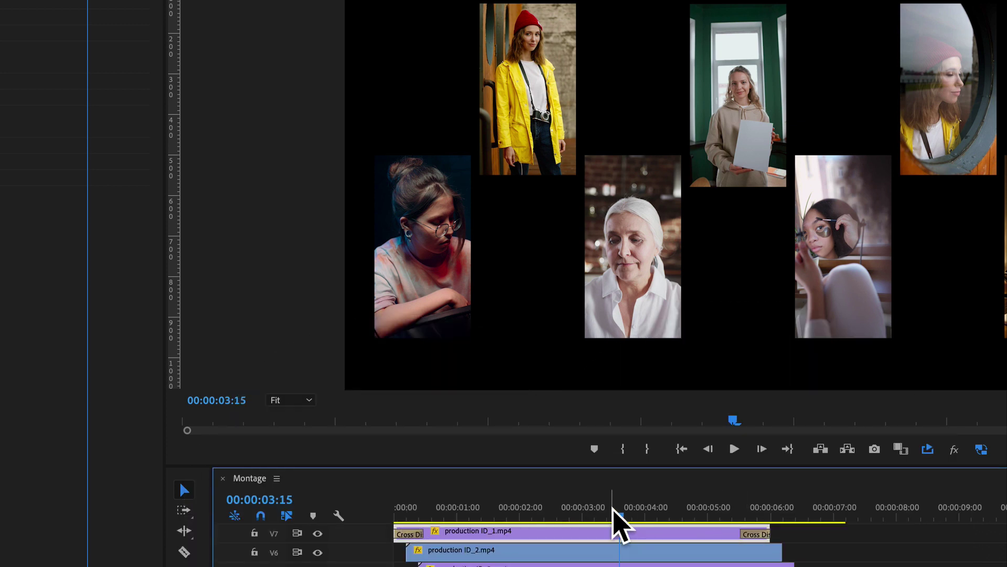
pyautogui.press('Home')
pyautogui.press('space')
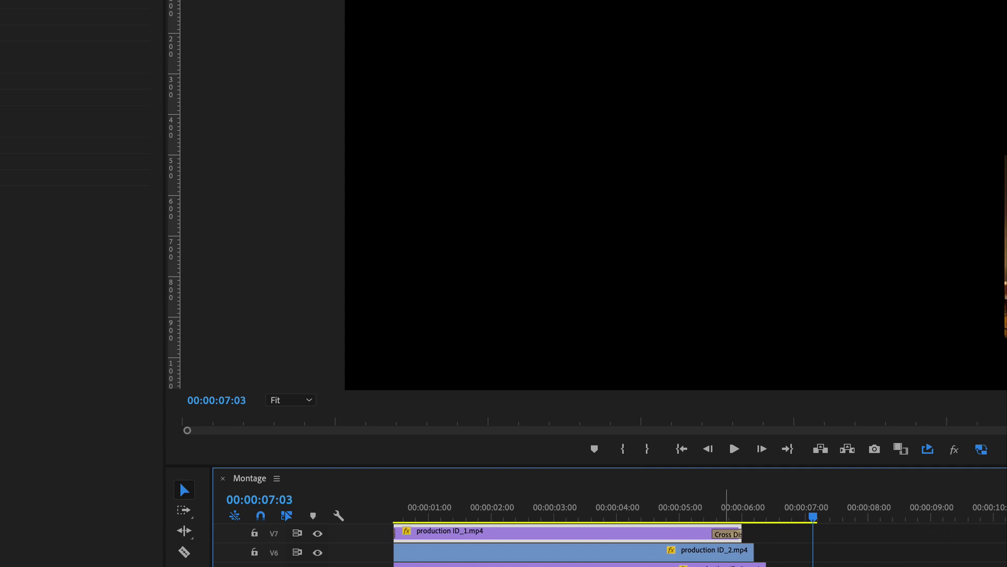
pyautogui.click(536, 548)
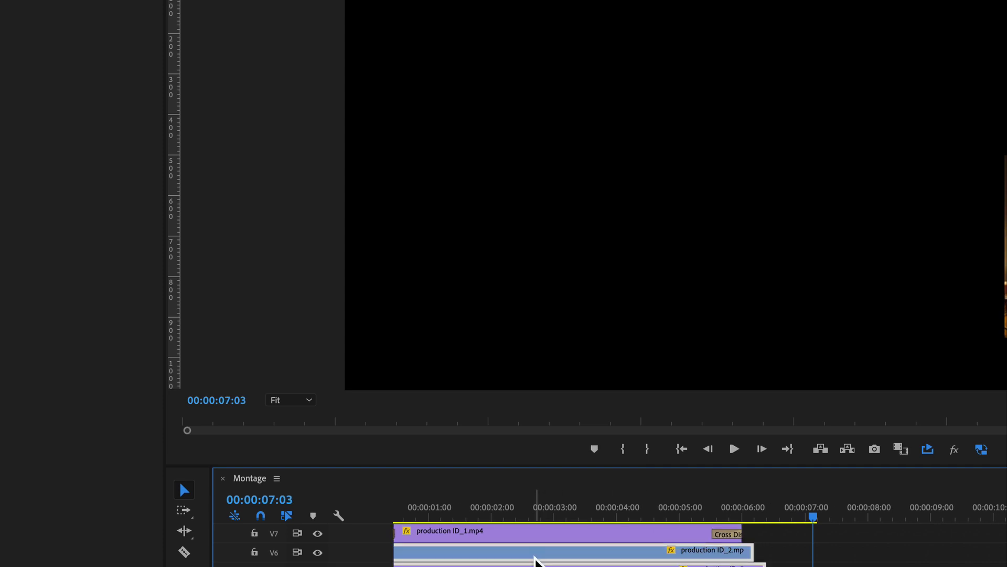
pyautogui.hotkey('shift', 'd')
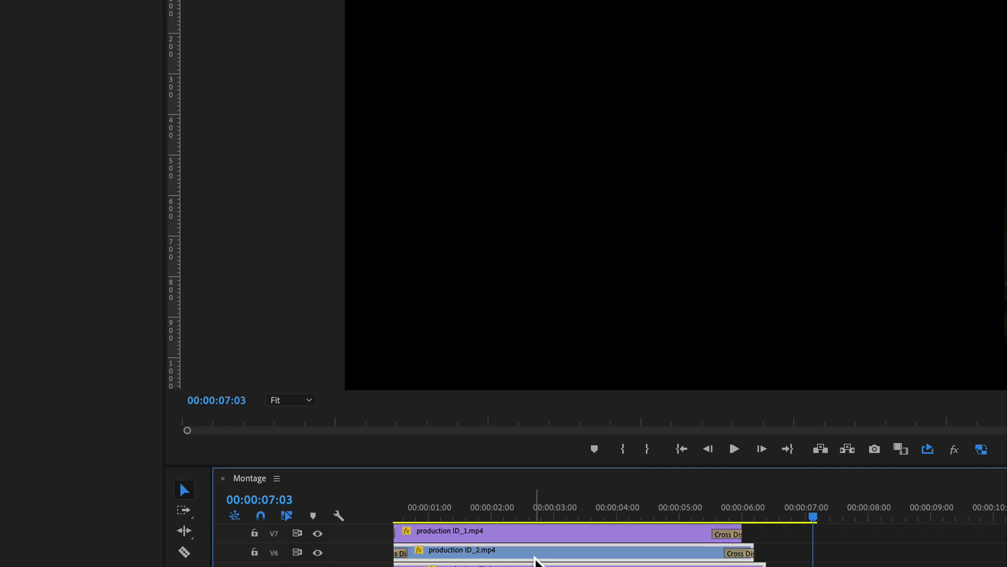
pyautogui.press('space')
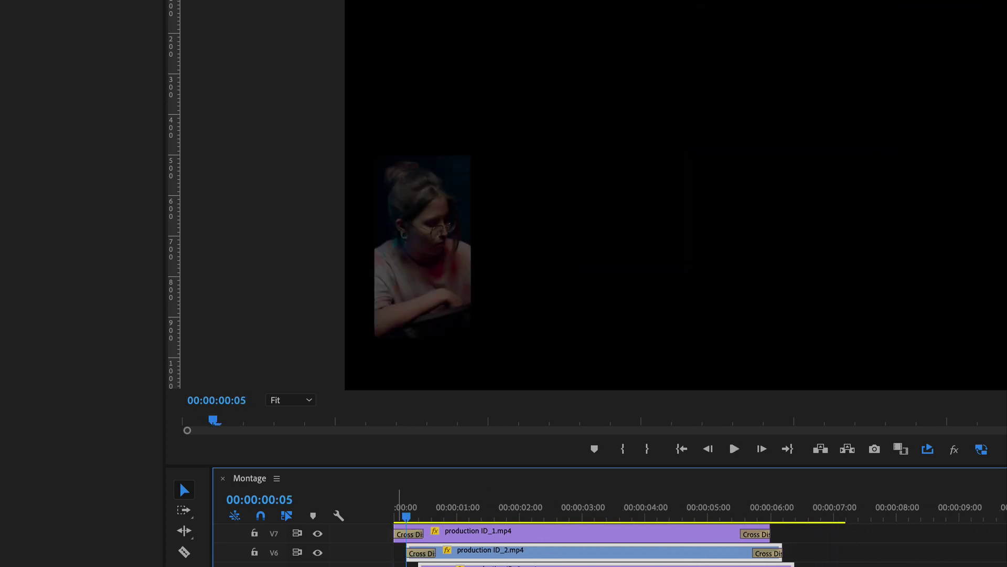
# Set Video Transitions > Wipe > Wipe as the default transition in the Effects panel
pyautogui.click(400, 519)
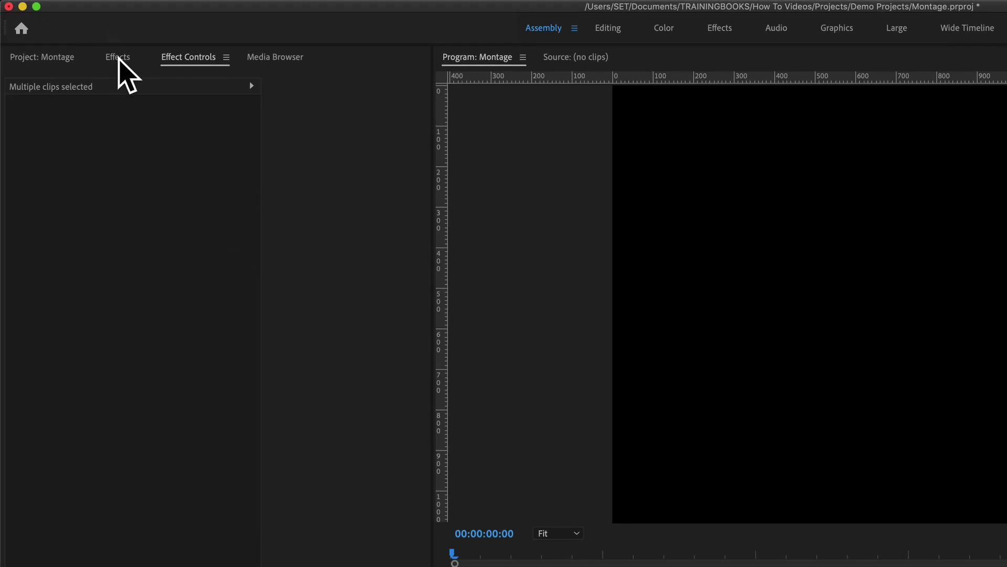
pyautogui.click(47, 20)
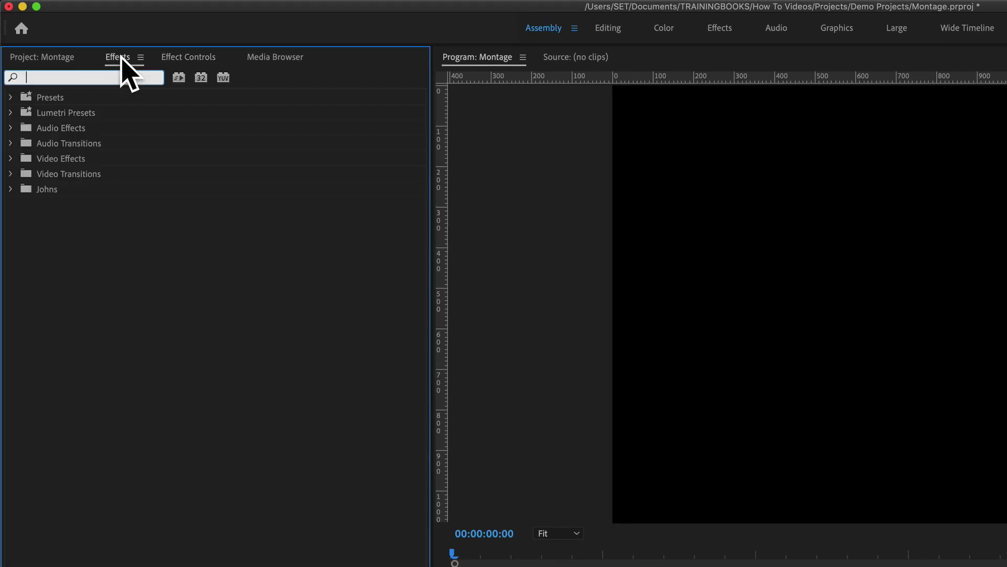
pyautogui.click(10, 174)
pyautogui.click(20, 204)
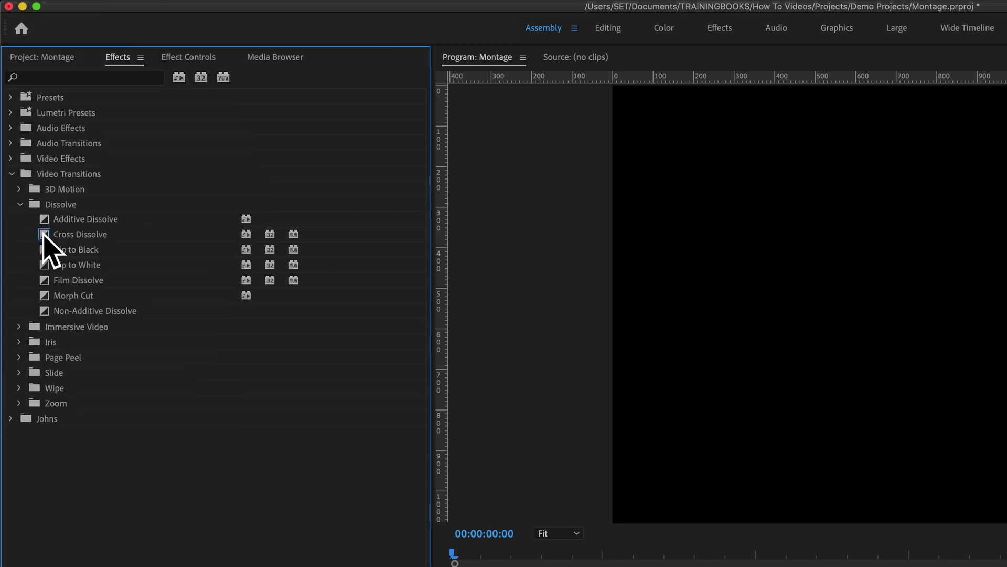
pyautogui.click(18, 388)
pyautogui.click(63, 449)
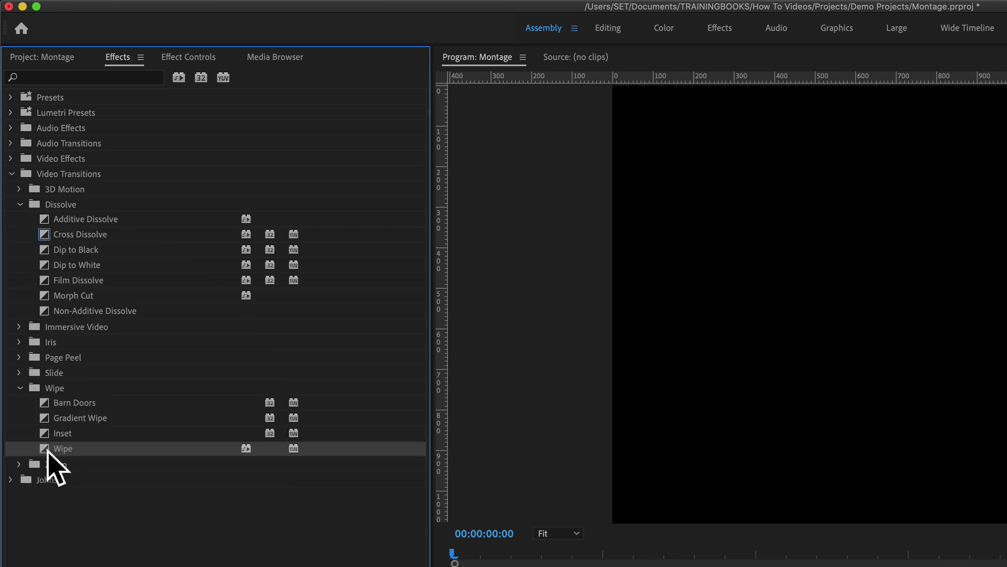
pyautogui.rightClick(48, 450)
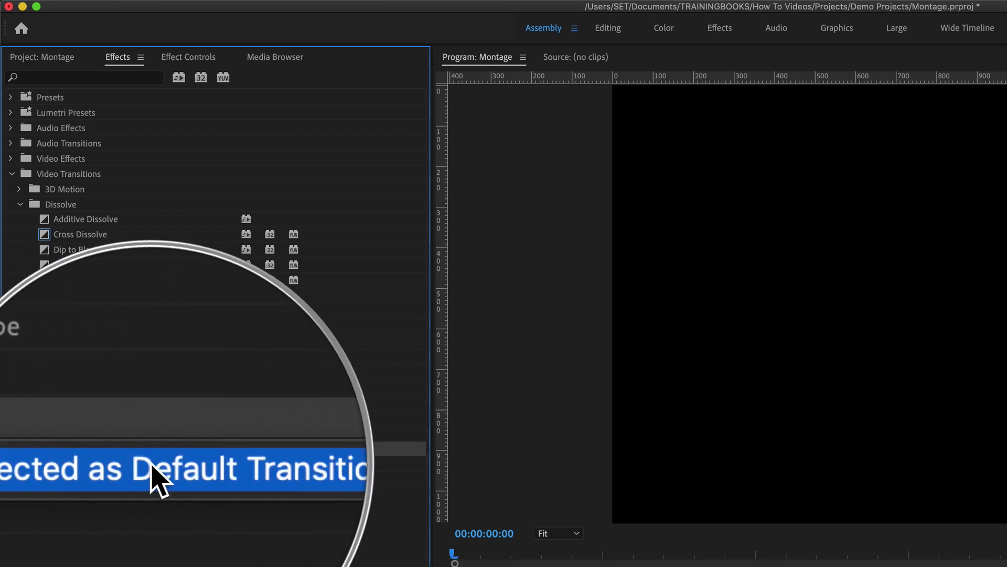
pyautogui.click(152, 465)
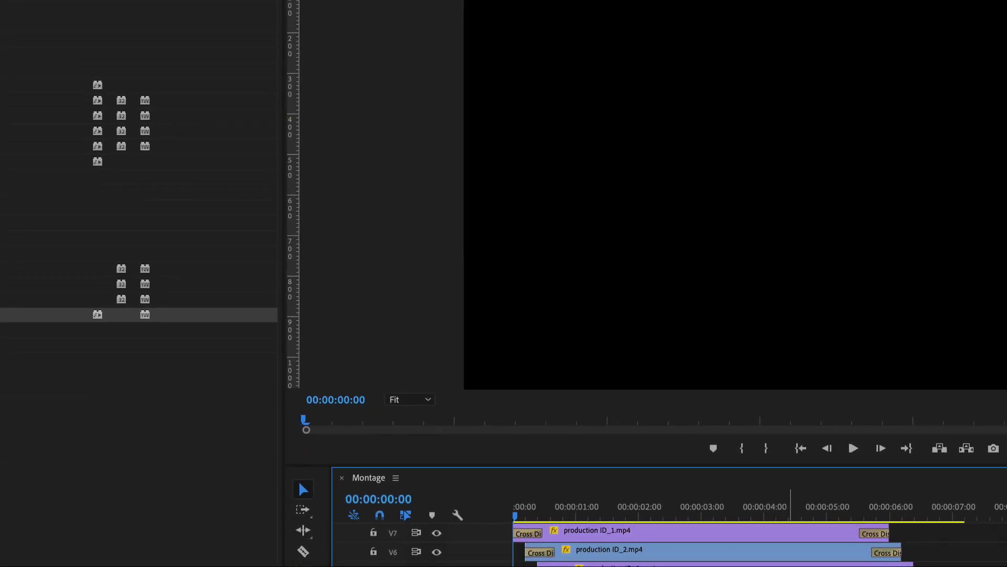
pyautogui.scroll(1, 593, 548)
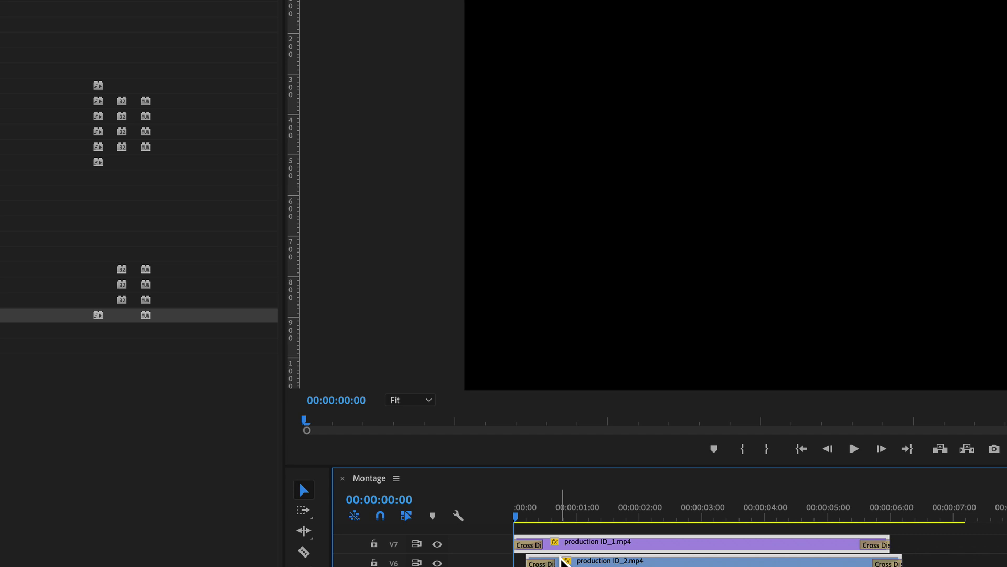
# Replace the top clips' Cross Dissolves with the default Wipe and play the sequence to preview
pyautogui.hotkey('ctrl', 'd')
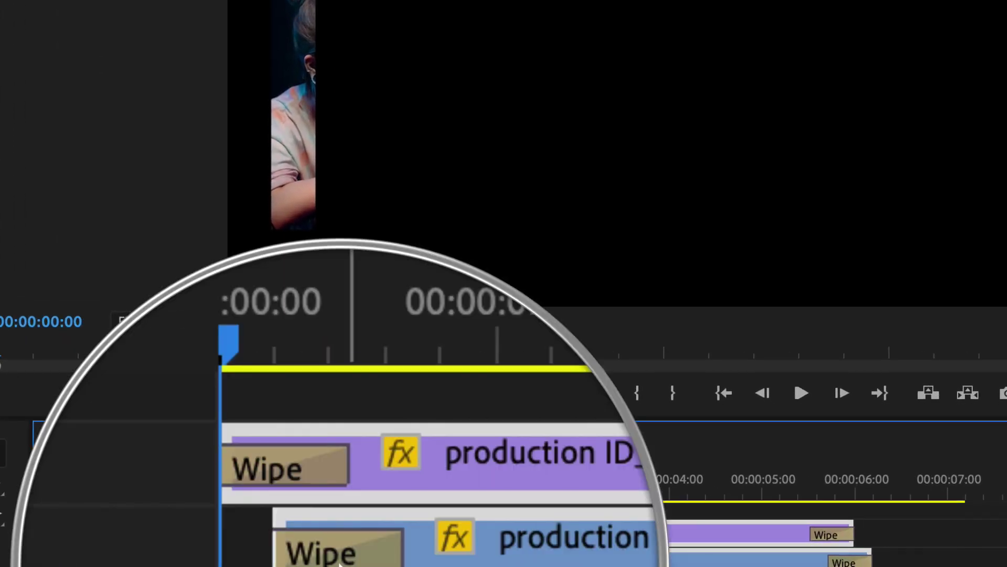
pyautogui.press('space')
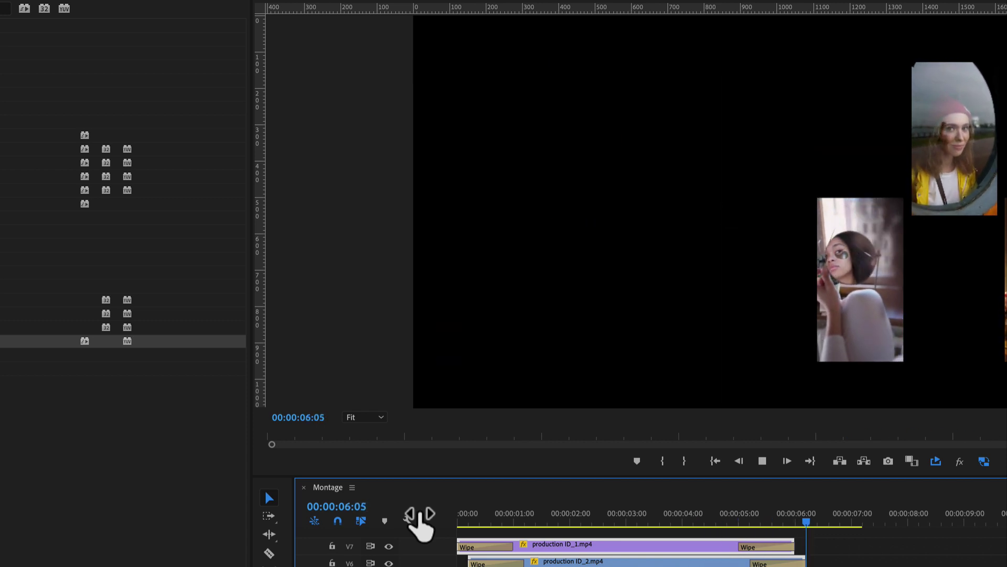
pyautogui.press('space')
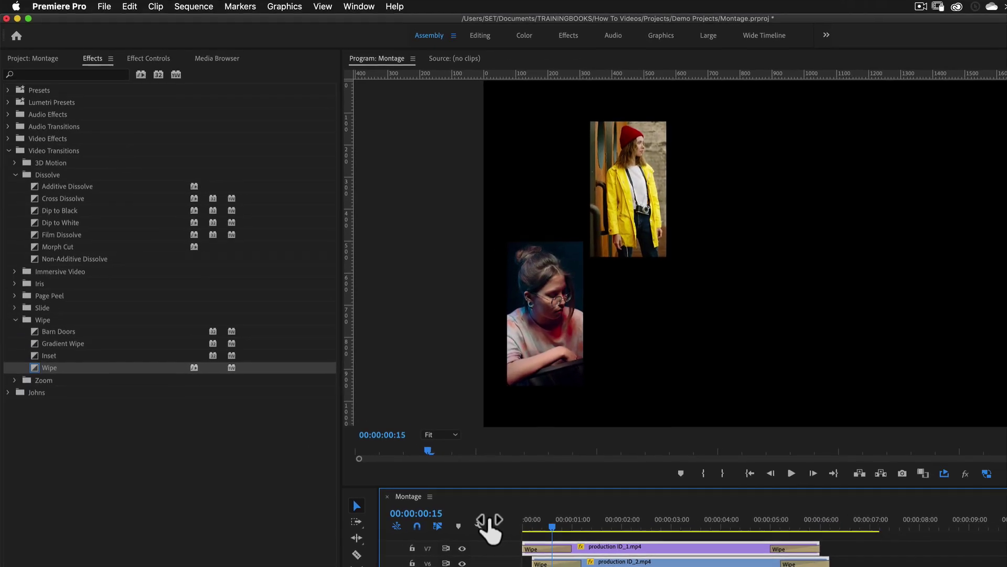
# Stop playback on the WOMAN OF WOUNDER title frame and return to the Selection tool
pyautogui.moveTo(556, 528); pyautogui.dragTo(687, 513)
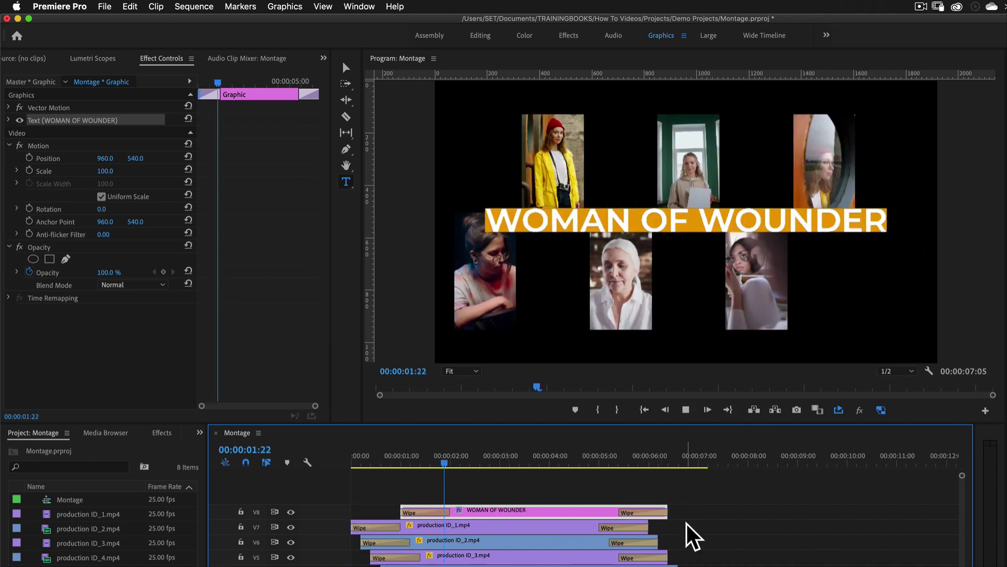
pyautogui.press('space')
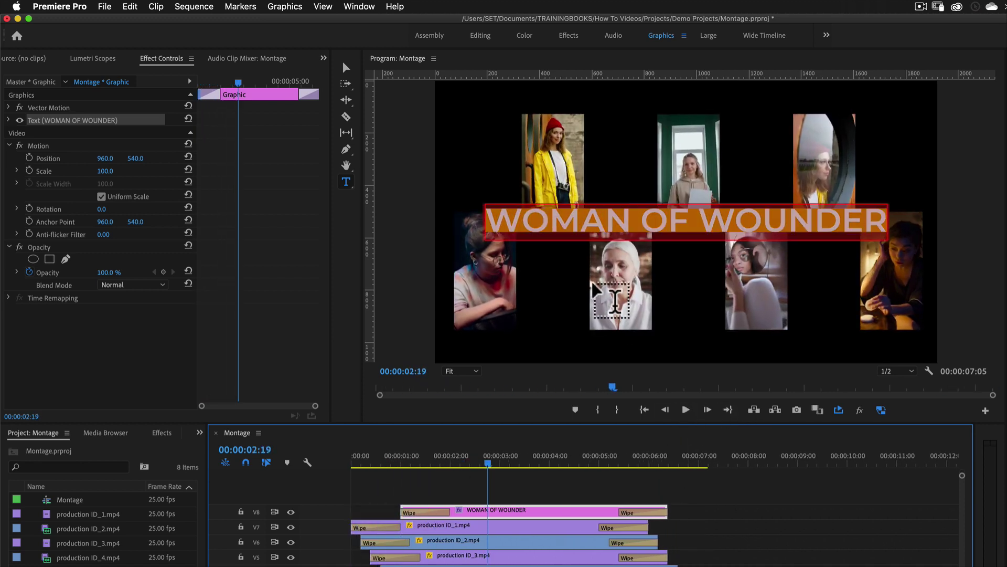
pyautogui.press('v')
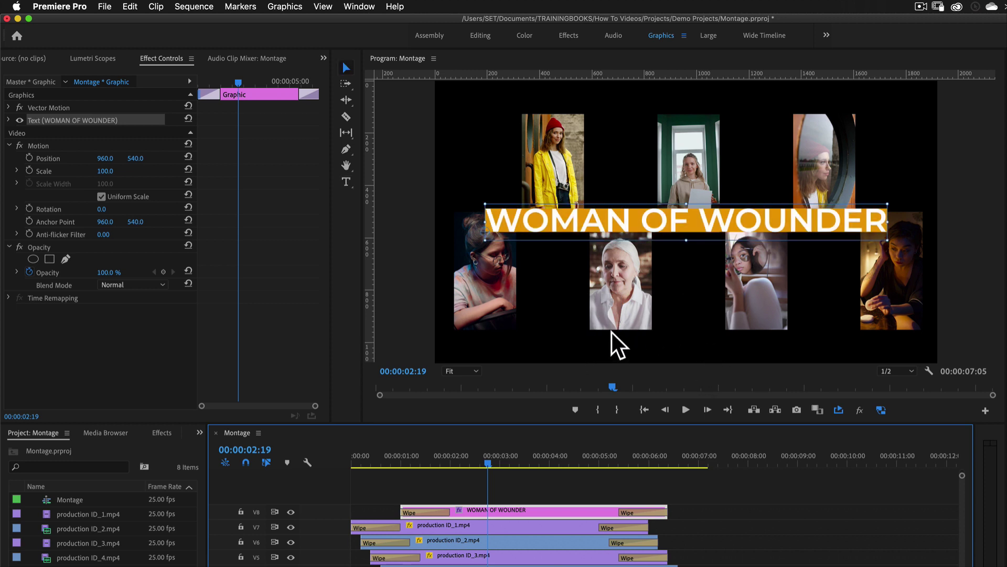
# Turn off proxy playback, deselect the title clip, and scrub through the title animation
pyautogui.click(878, 411)
pyautogui.click(878, 410)
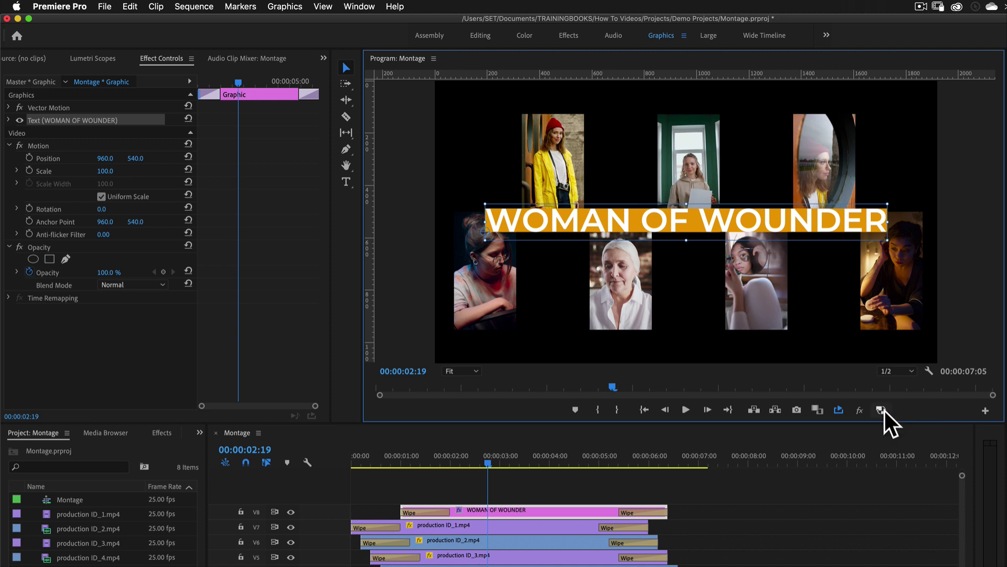
pyautogui.click(704, 487)
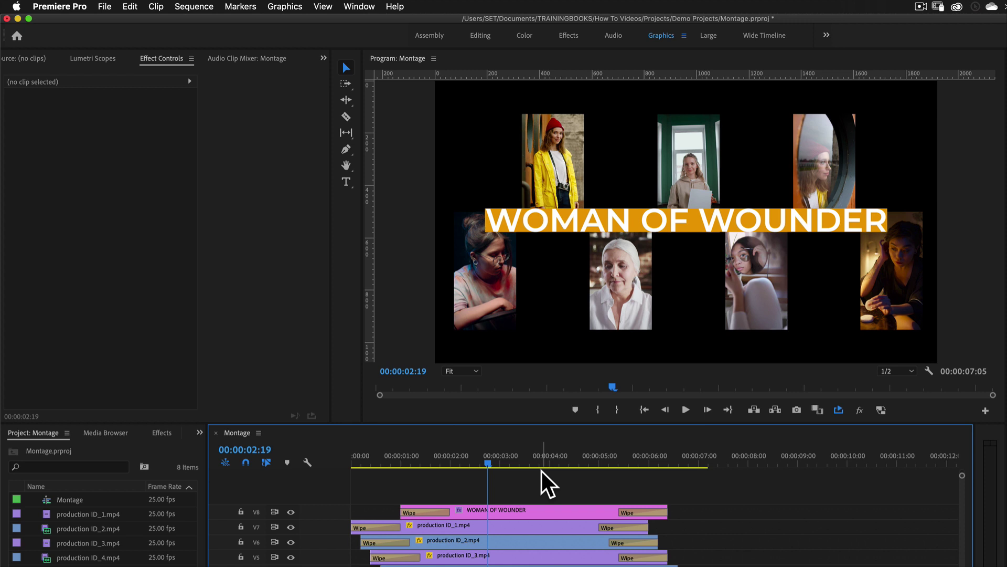
pyautogui.moveTo(484, 461); pyautogui.dragTo(455, 477)
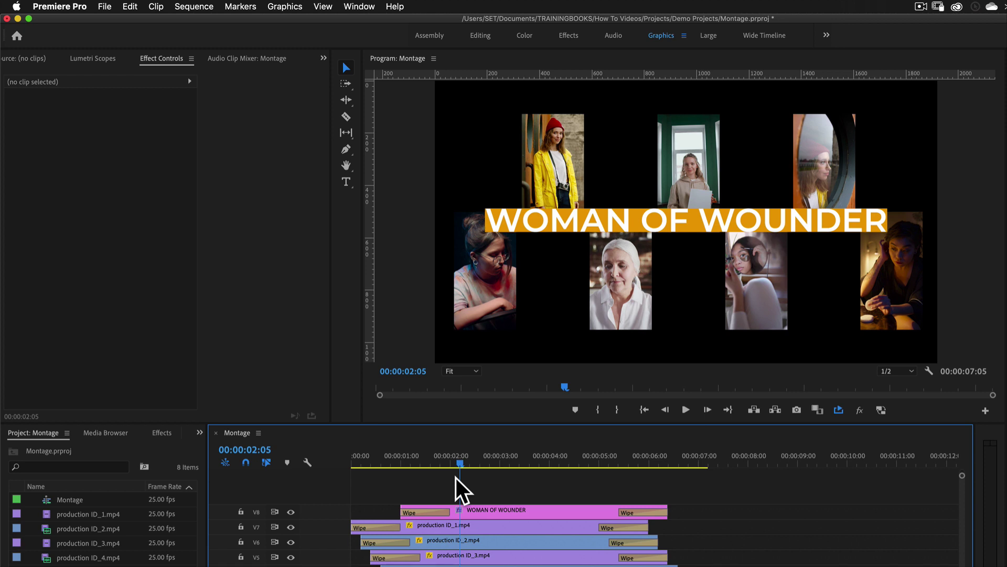